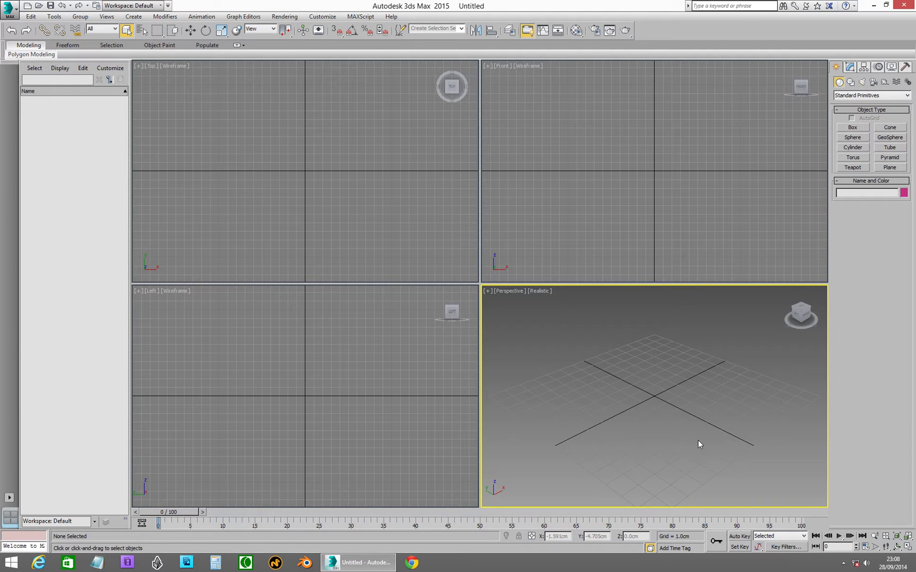
Step: Draw a closed, irregular five-sided Line spline around the origin in the Top view
click(851, 83)
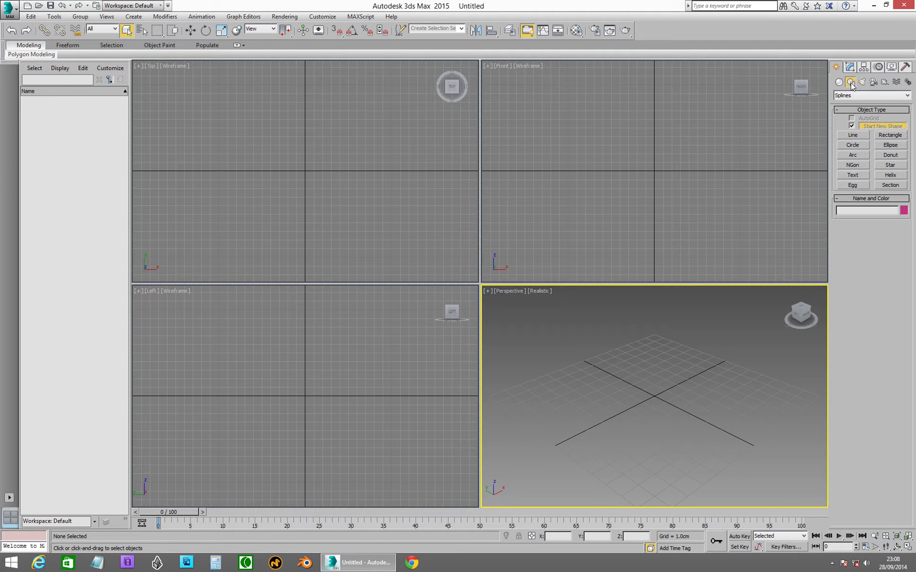
click(852, 136)
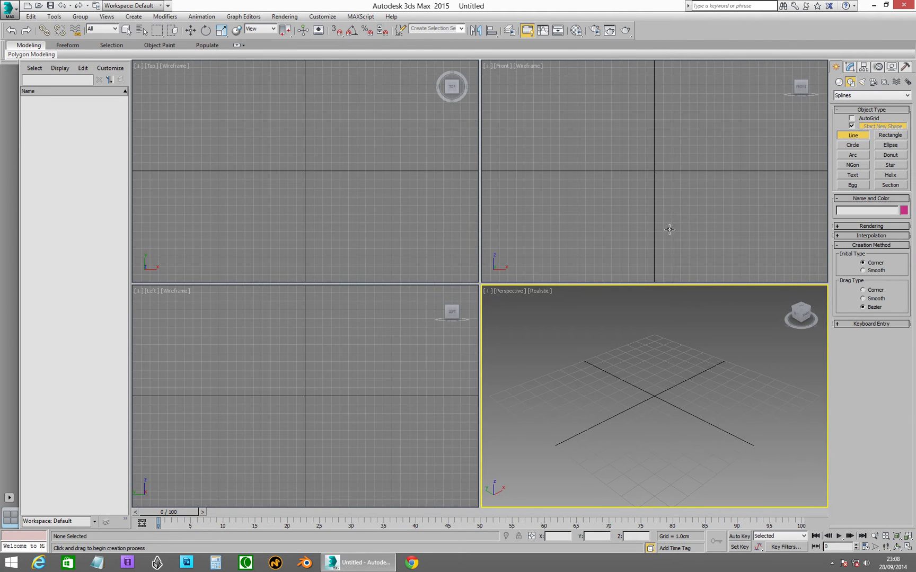
click(249, 112)
click(340, 129)
click(350, 199)
click(263, 225)
click(235, 174)
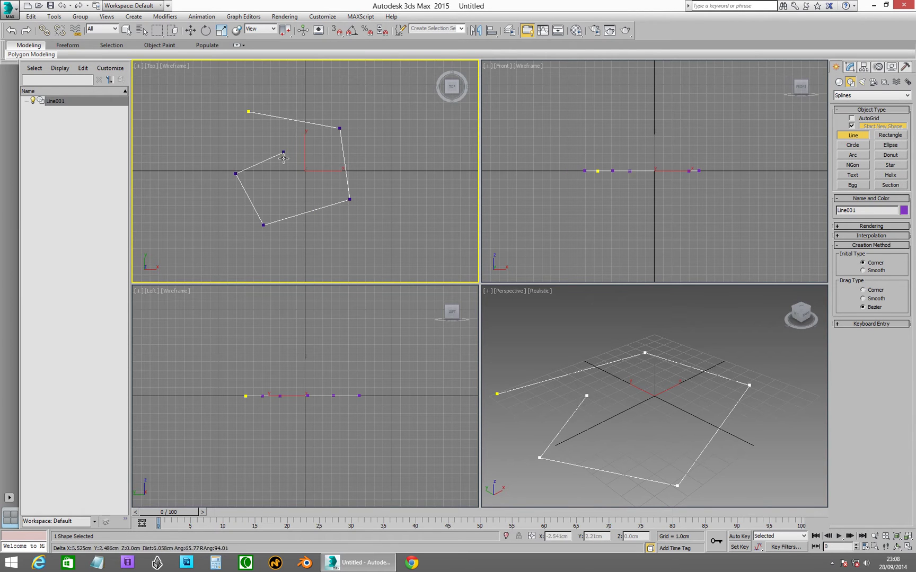
click(248, 111)
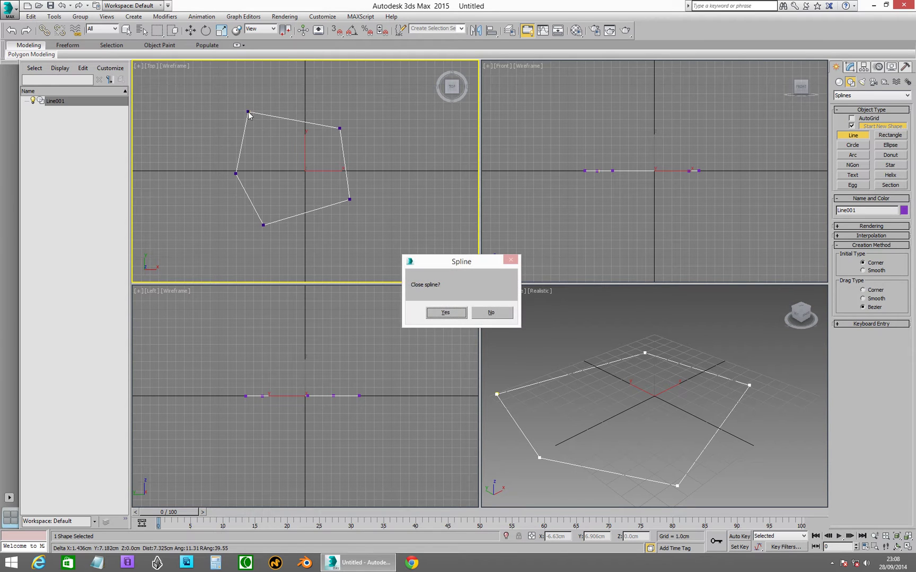
click(446, 313)
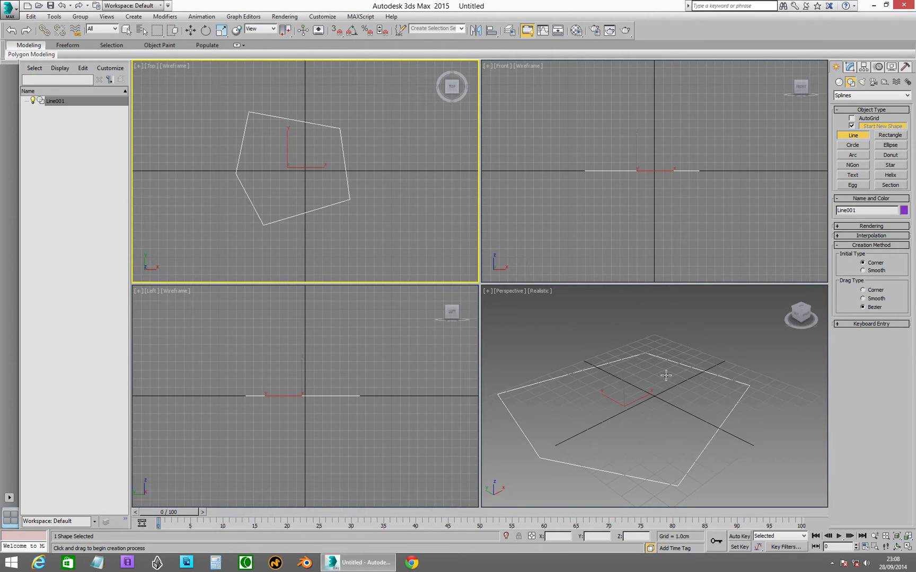
Step: Apply a Bevel modifier to the outline with Level 2 height about 1.05 cm, Level 3 height about 0.25 cm and Level 3 outline about -0.28 cm
click(850, 67)
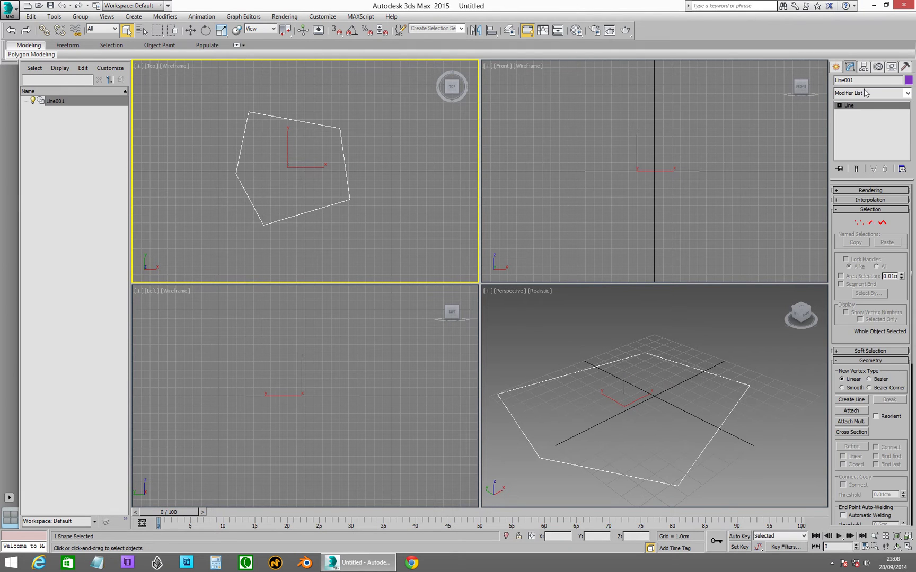
click(865, 93)
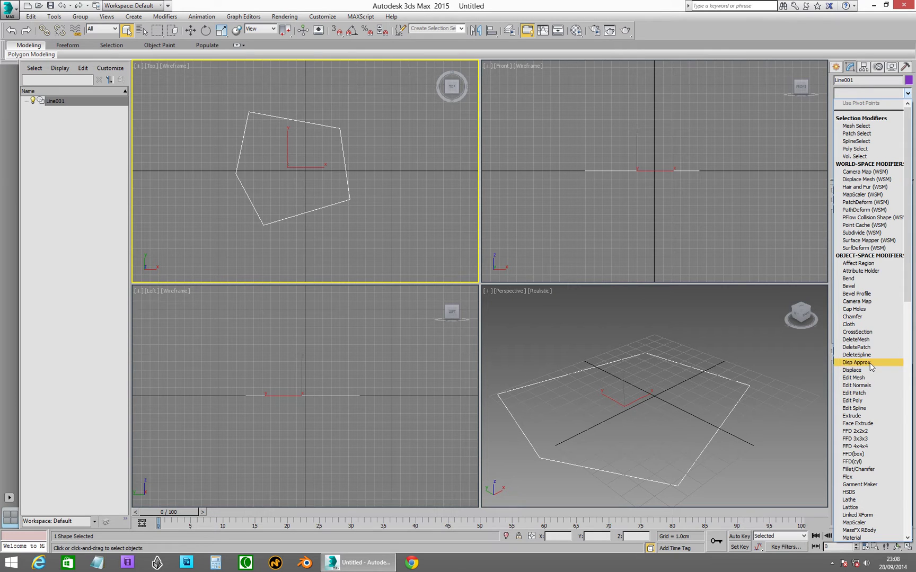
click(864, 285)
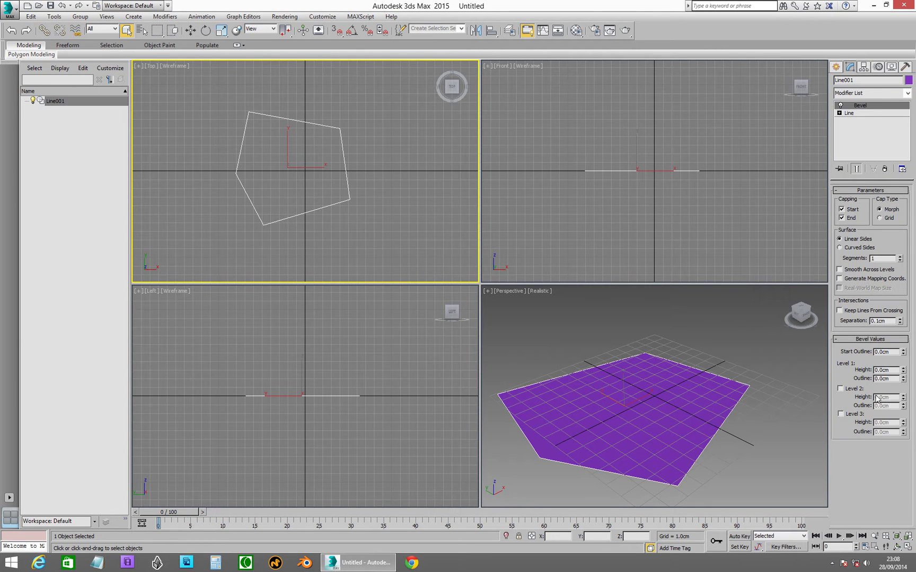
click(840, 388)
drag(903, 398, 903, 391)
click(840, 414)
drag(903, 422, 904, 436)
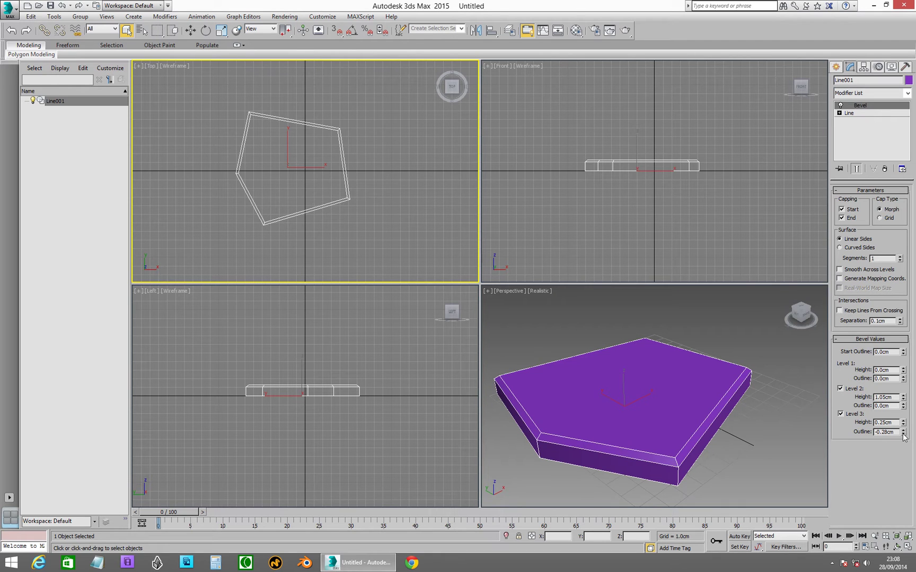
Step: Edit the base line at vertex level with the bevelled result shown, and select its upper-right corner vertex in the Top view
mouse_move(652, 403)
alt+middle_down()
mouse_move(687, 388)
mouse_move(666, 401)
alt+middle_up()
middle_click(274, 205)
scroll(313, 218, up, 5)
scroll(307, 207, down, 3)
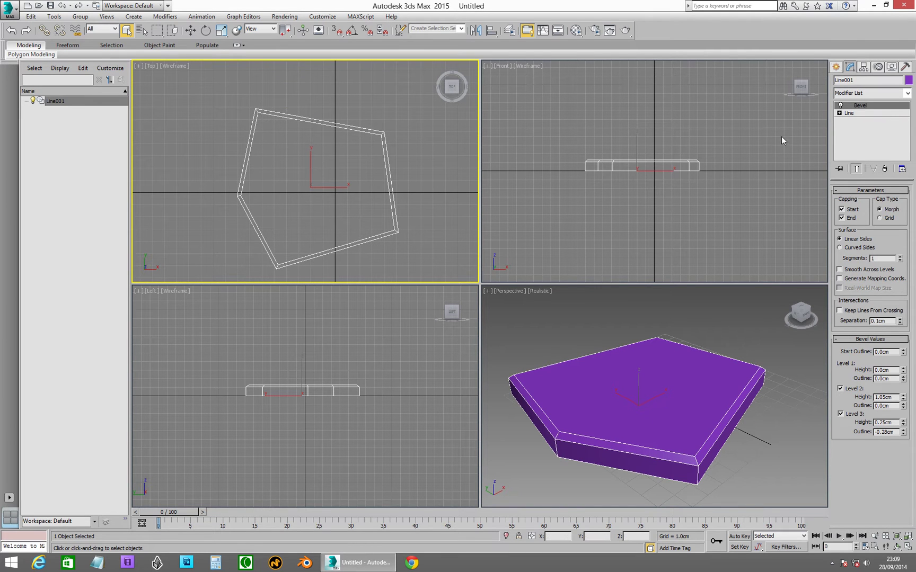
click(839, 113)
click(859, 120)
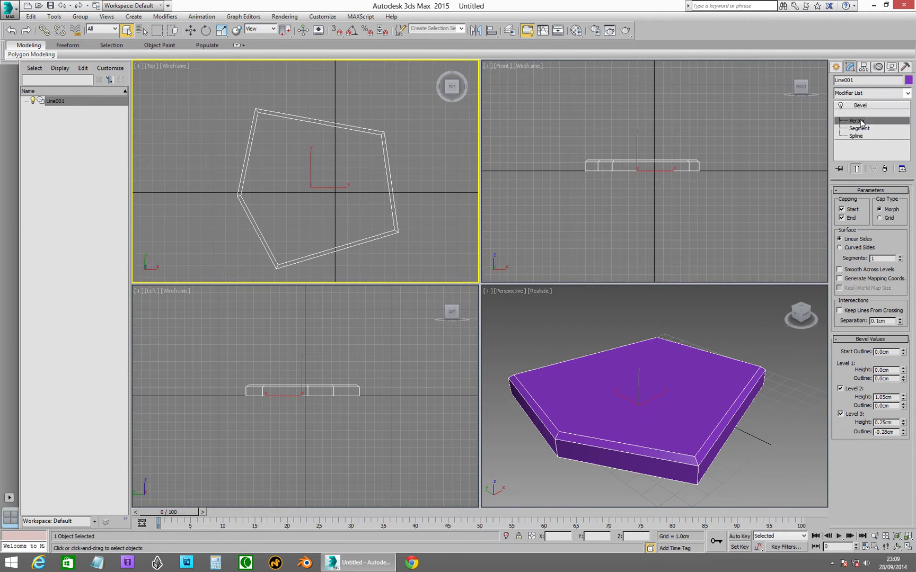
click(856, 169)
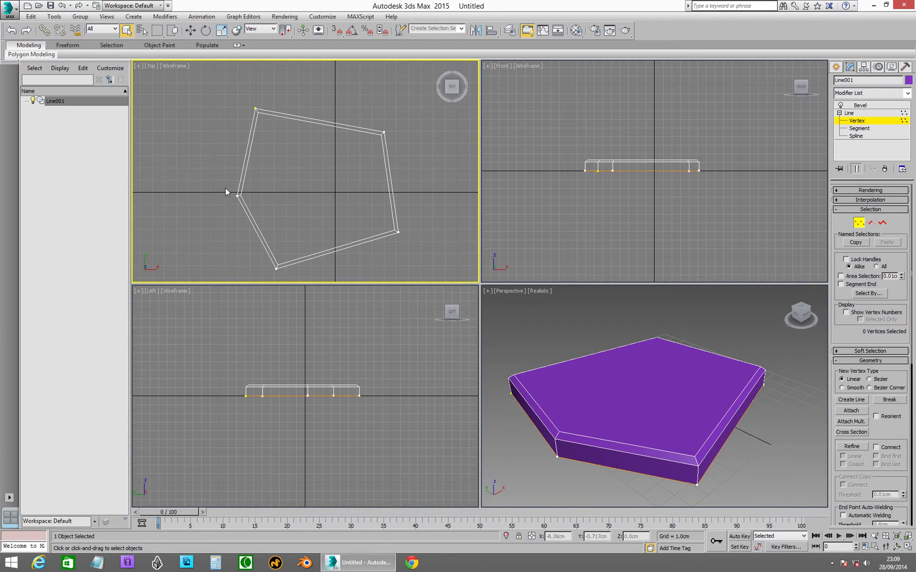
drag(403, 109, 329, 163)
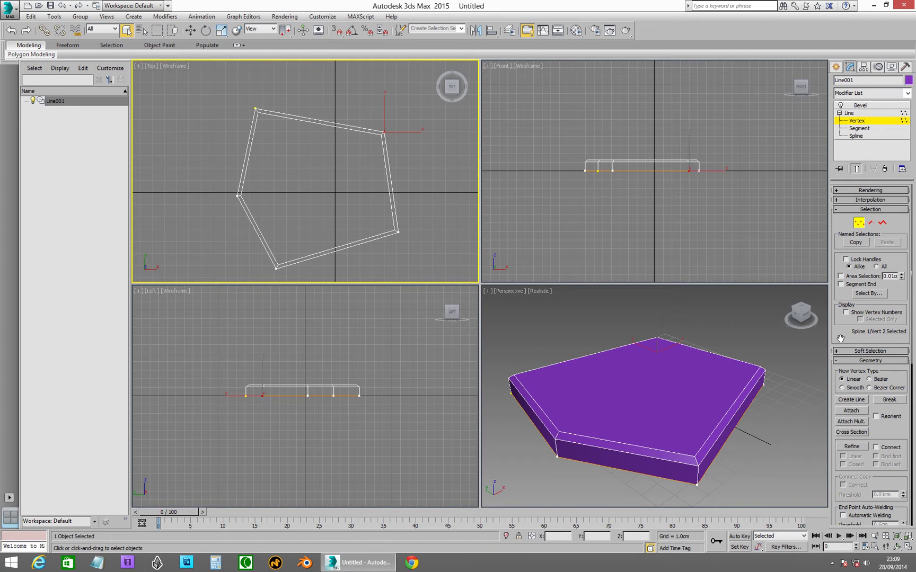
drag(833, 343, 764, 129)
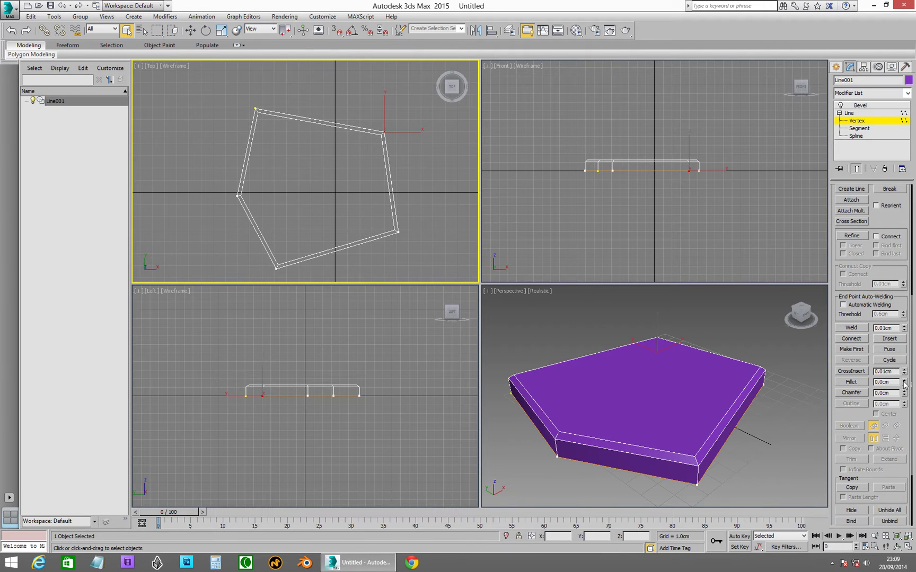
drag(904, 385, 904, 369)
alt+middle_drag(661, 372, 540, 372)
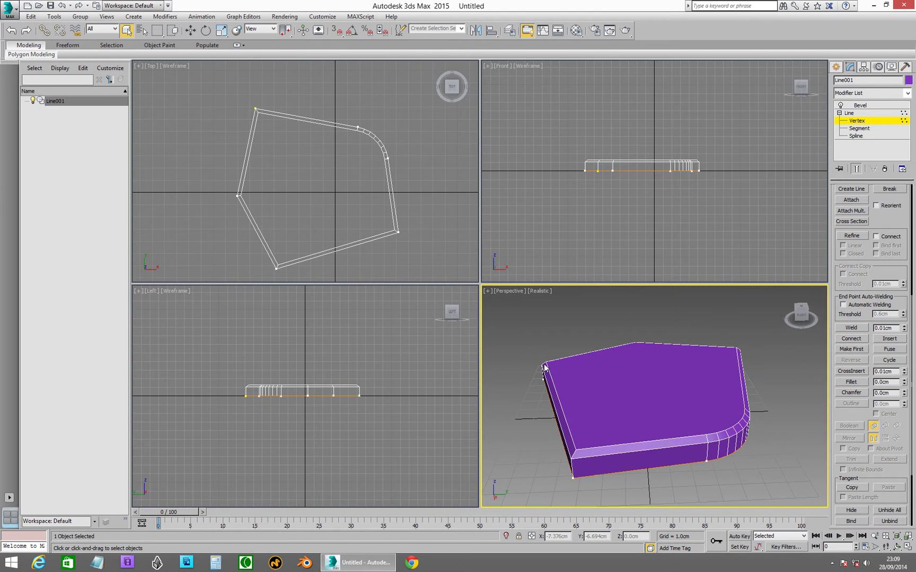
key(ctrl+z)
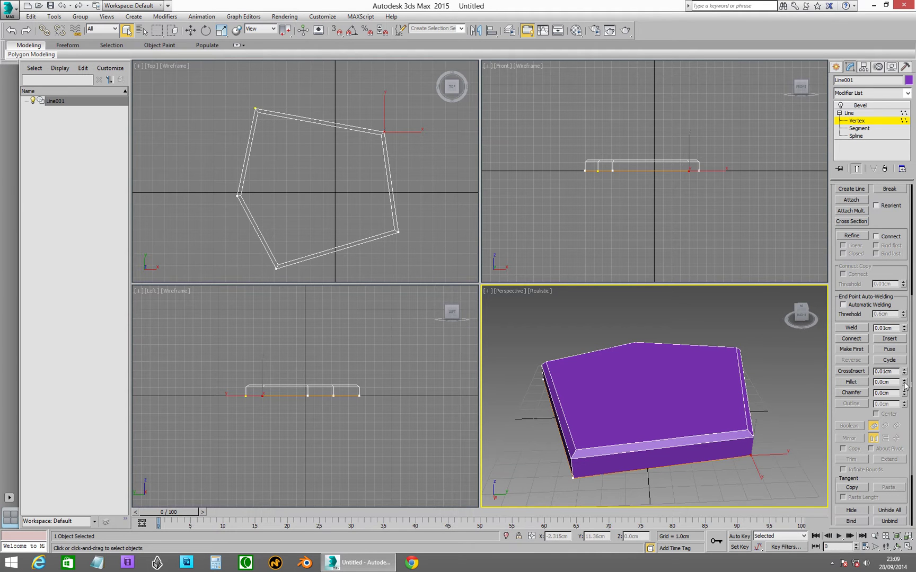
Step: Fillet the selected corner vertex with a broad radius and chamfer the outline's lower-right corner vertex, as oriented in the Top view
drag(905, 384, 905, 371)
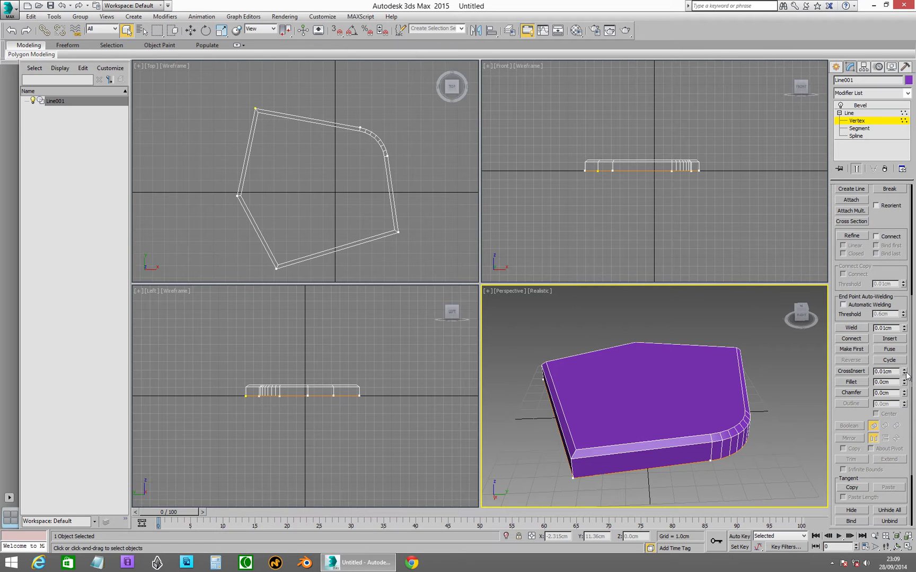
drag(579, 492, 579, 493)
drag(906, 393, 902, 386)
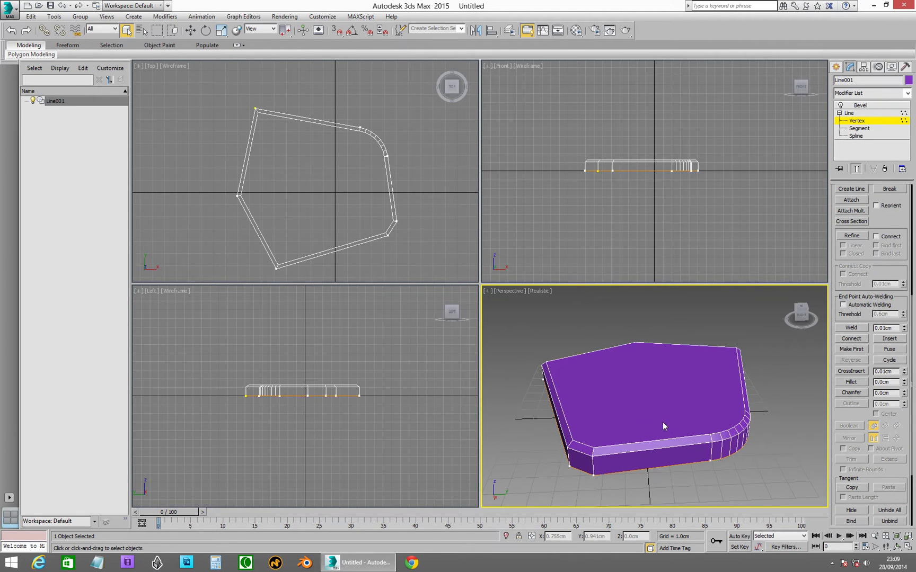
Step: Outline the base spline outward at spline level to turn the solid slab into a hollow frame
mouse_move(648, 419)
middle_down()
mouse_move(645, 403)
mouse_move(648, 411)
middle_up()
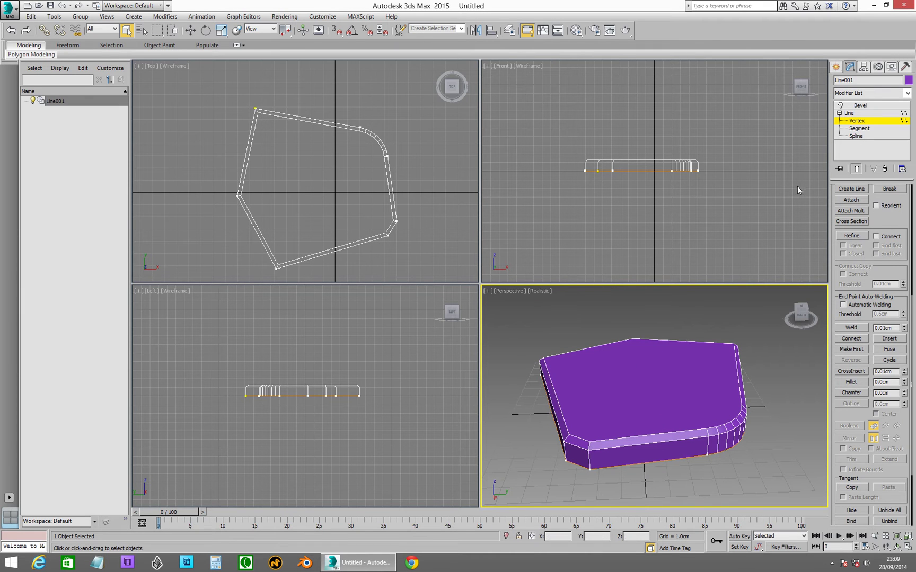
click(855, 136)
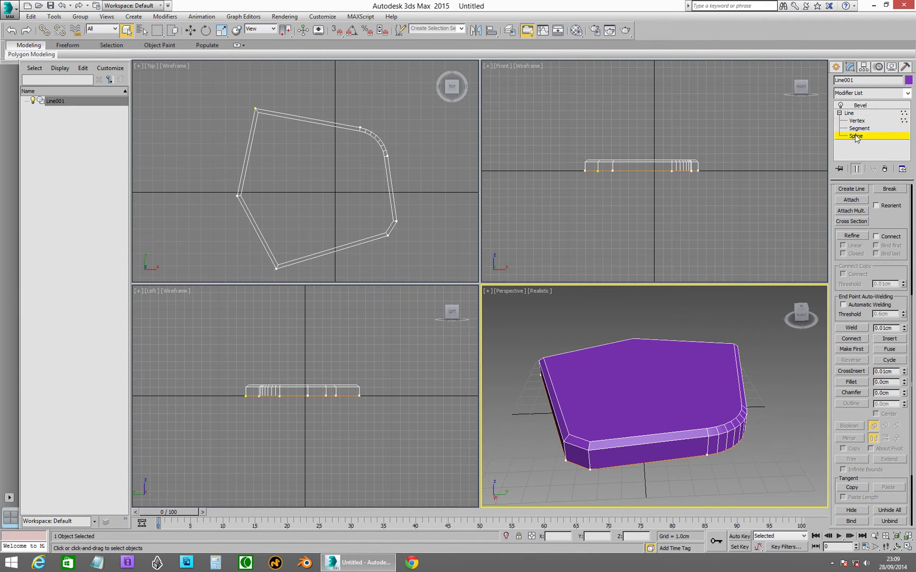
click(640, 465)
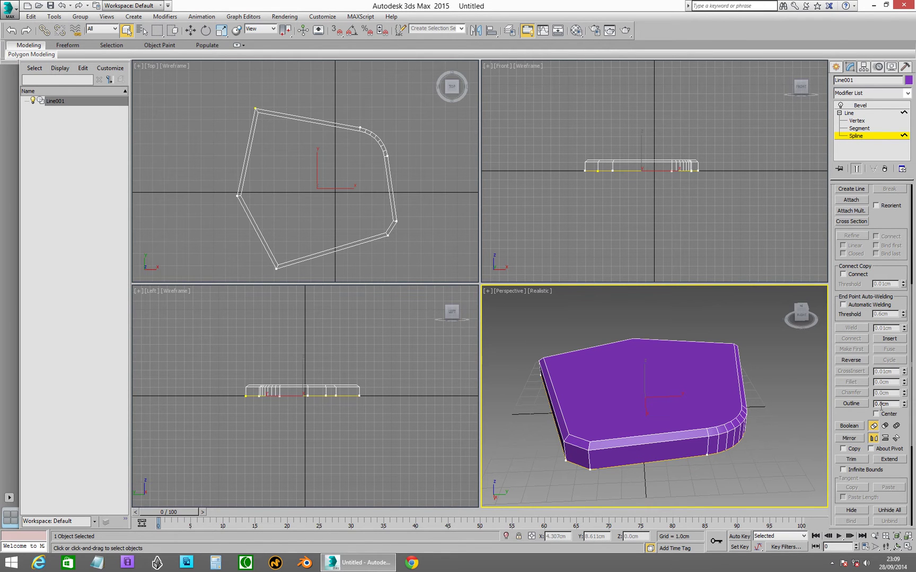
drag(904, 408, 904, 393)
alt+middle_drag(651, 420, 634, 401)
scroll(642, 419, down, 5)
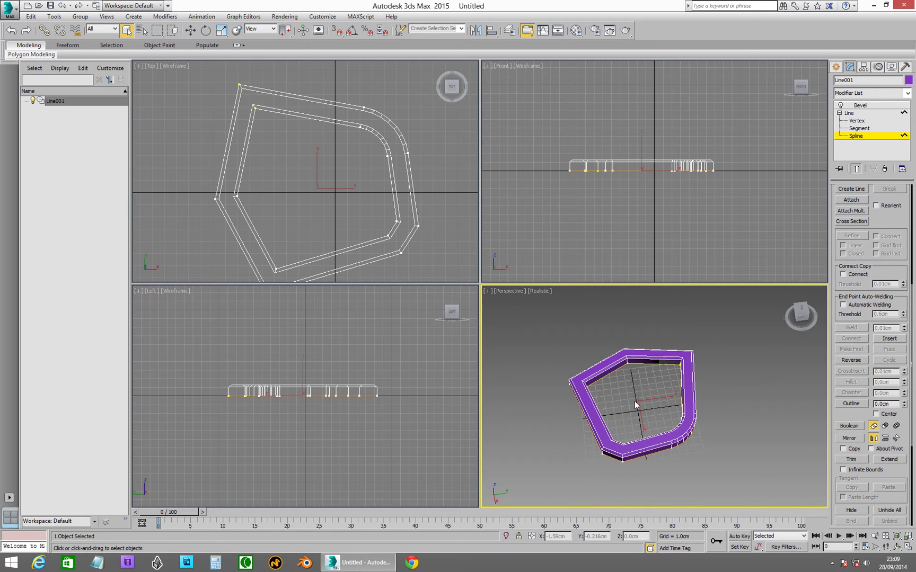
Step: Maximize the Perspective view and fillet the inner opening's sharp far corner next to the already rounded corner, at vertex level
key(alt+w)
scroll(551, 419, up, 4)
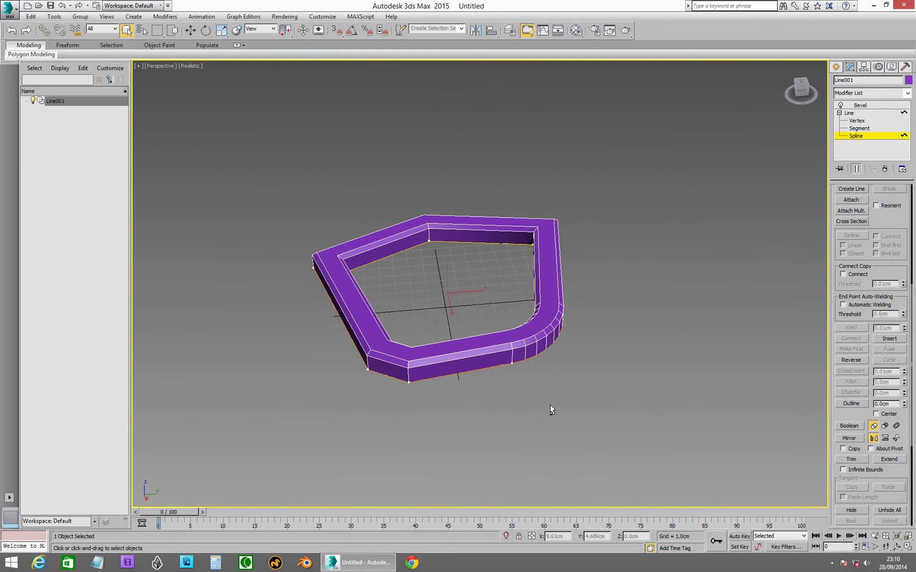
scroll(497, 339, up, 4)
middle_drag(496, 340, 554, 345)
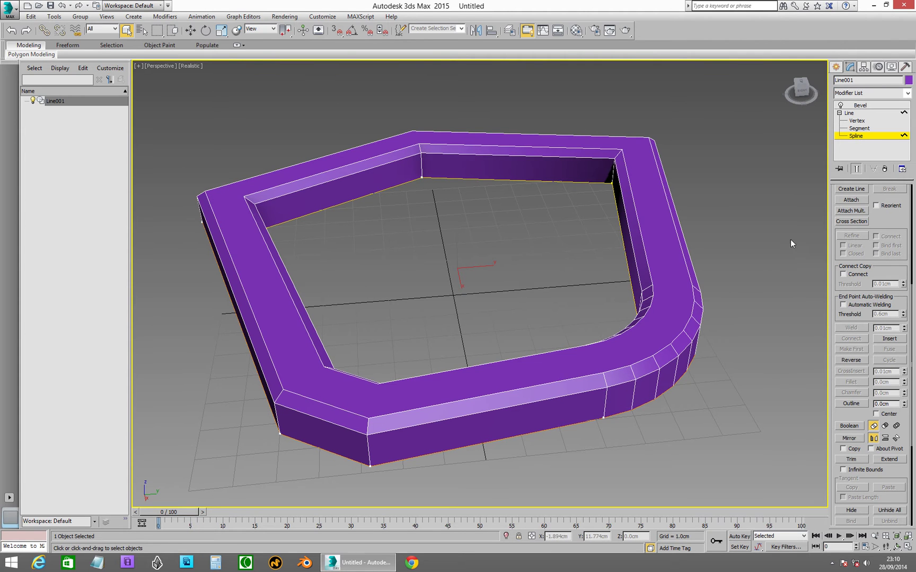
click(859, 120)
drag(595, 199, 623, 187)
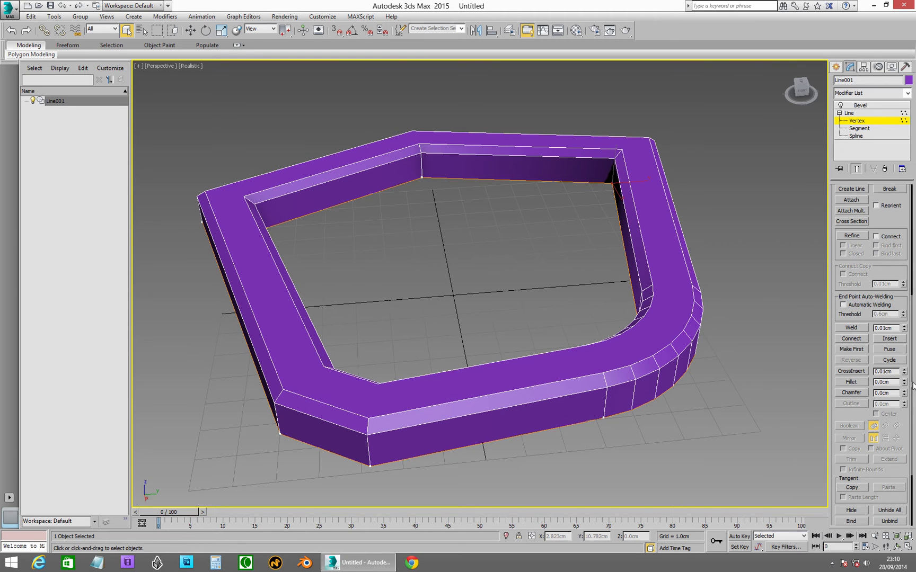
drag(904, 383, 904, 375)
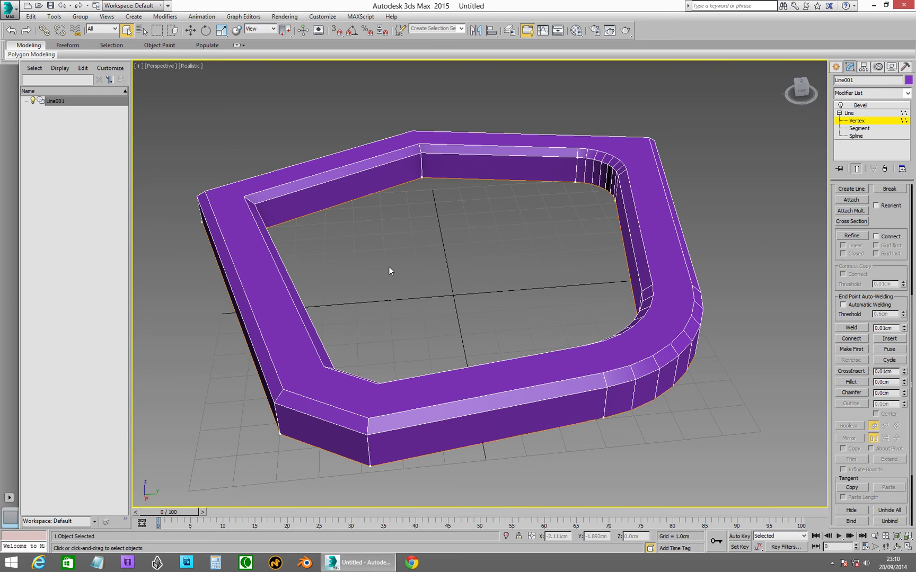
Step: Fillet the frame's two sharp outer corners opposite the first rounded corner, and fillet the two matching inner corners
alt+middle_drag(369, 287, 427, 296)
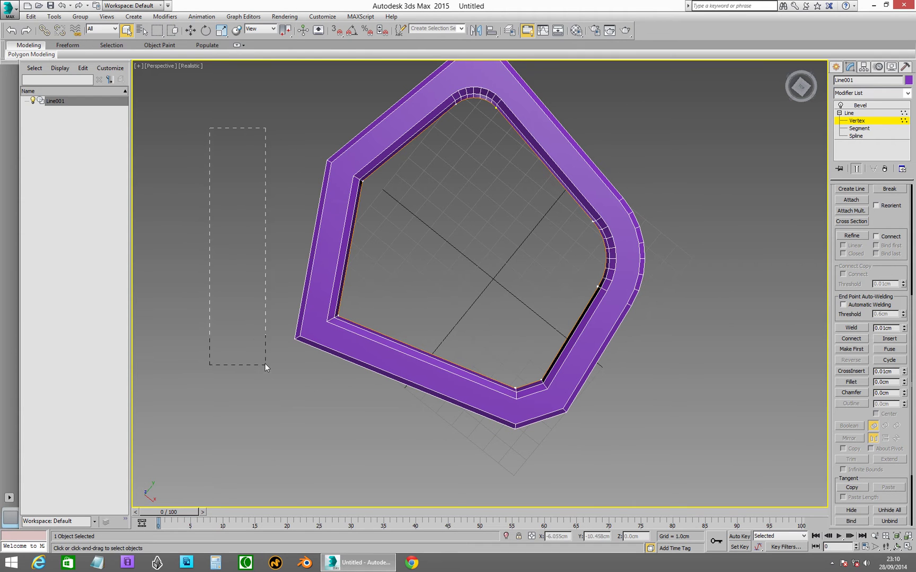
drag(327, 405, 331, 412)
drag(903, 382, 902, 371)
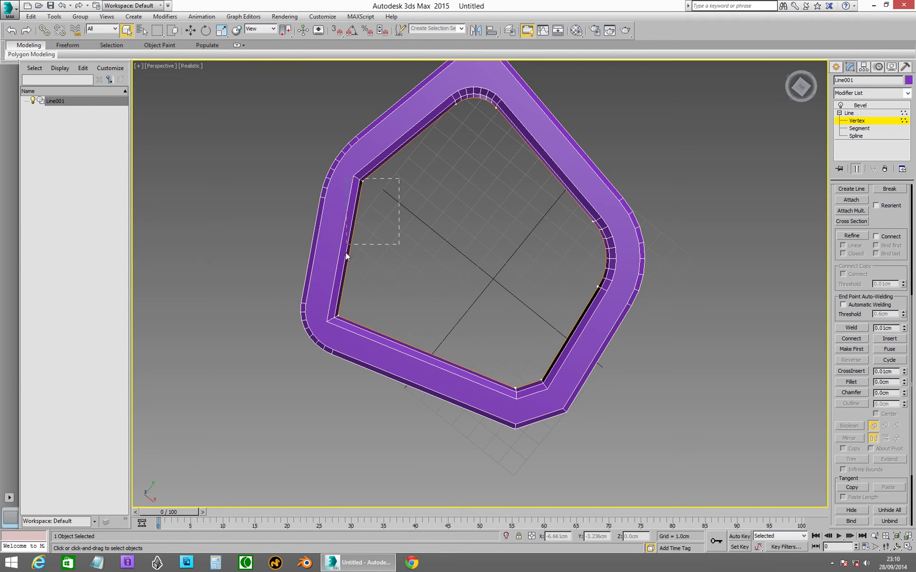
drag(345, 261, 340, 340)
drag(903, 383, 903, 374)
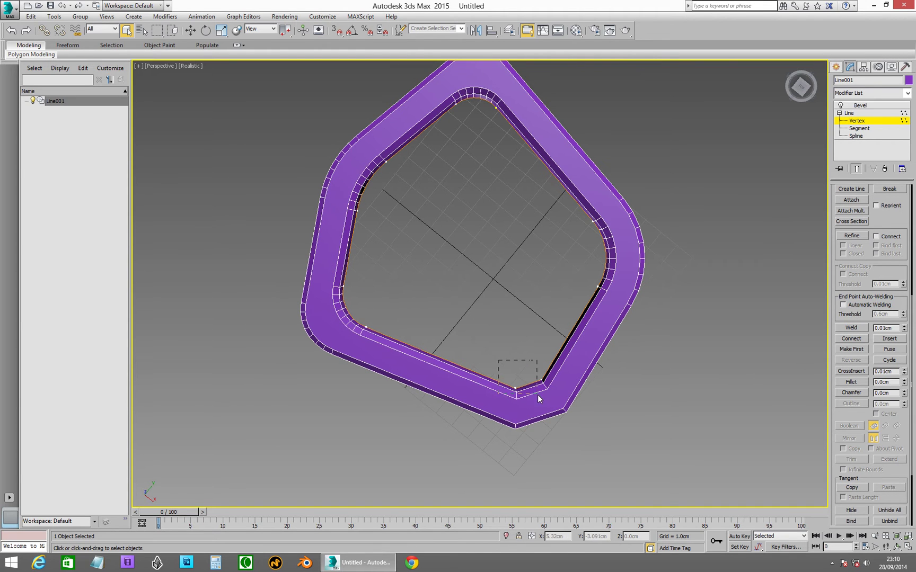
Step: Delete one vertex of the inner chamfered corner and the lower vertex of the inner upper-left fillet
drag(501, 381, 528, 402)
key(Delete)
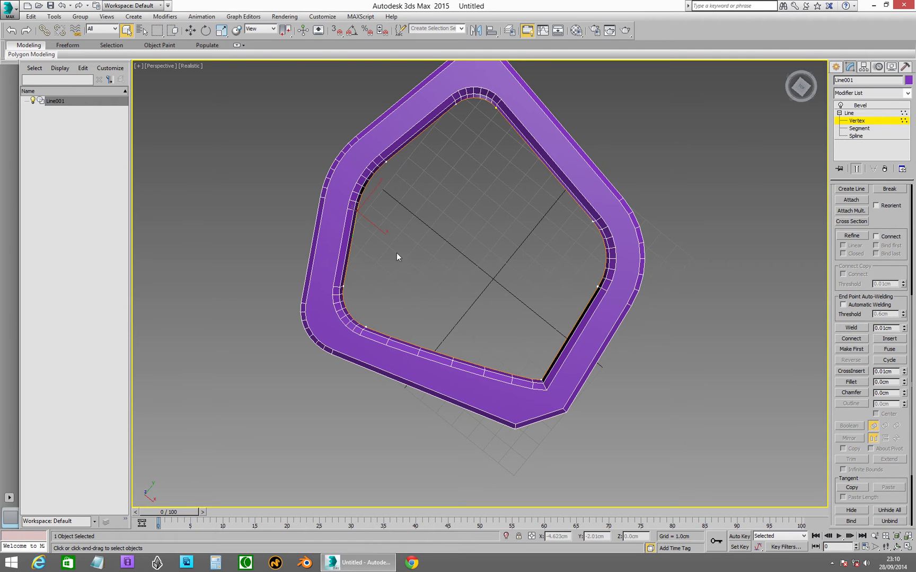
key(Delete)
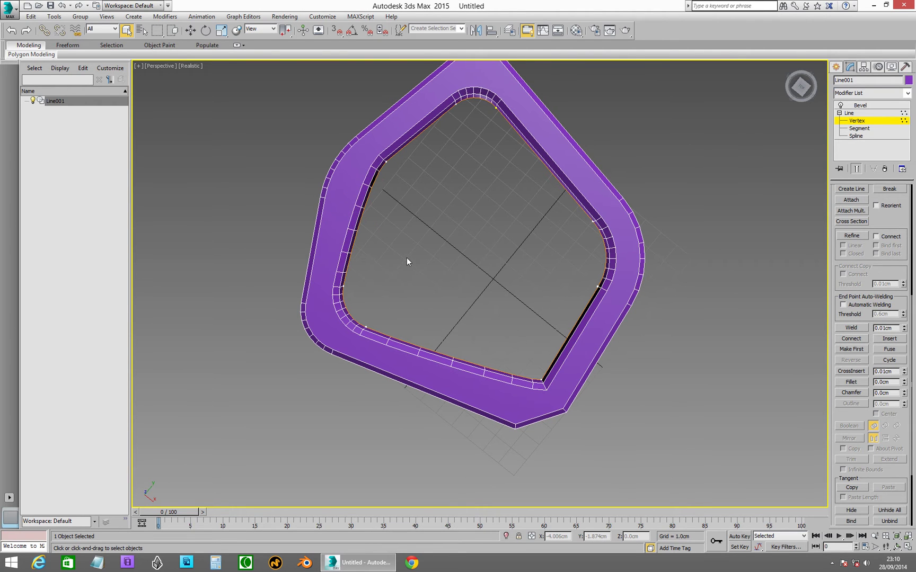
Step: Convert the remaining vertex of the inner upper-left fillet from Bezier to Corner type
drag(389, 168, 374, 150)
right_click(386, 165)
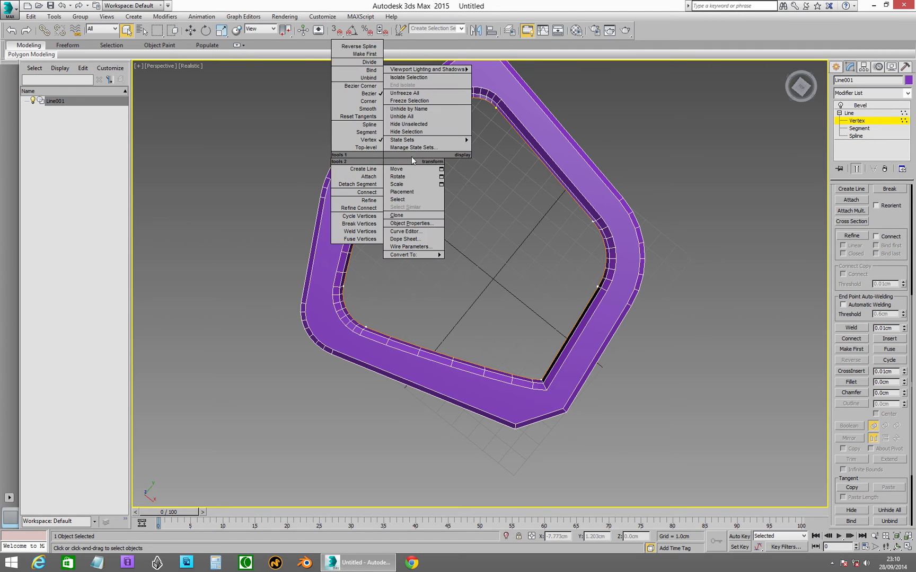
click(369, 100)
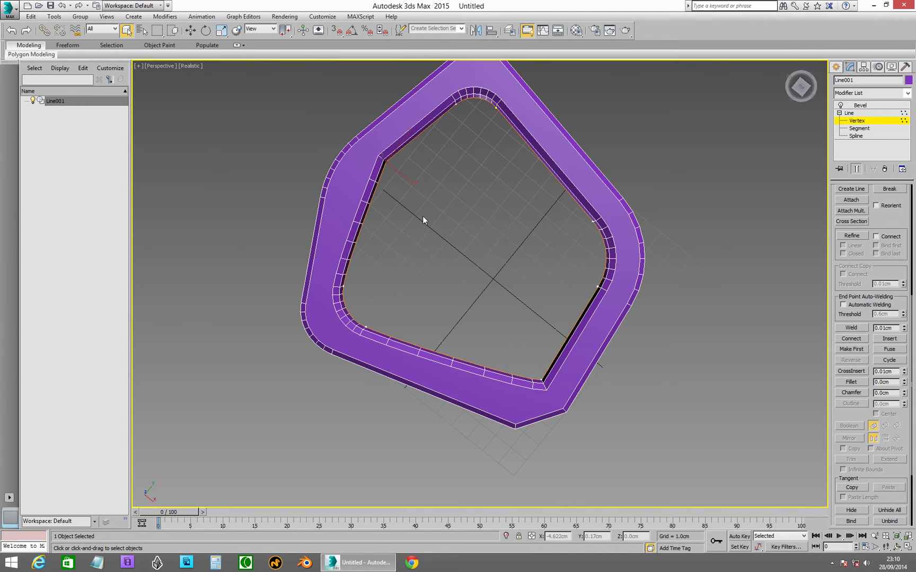
Step: Select all vertices of the frame's outer and inner splines and convert them to Corner type
middle_drag(421, 212, 468, 234)
scroll(466, 233, down, 5)
drag(368, 144, 626, 372)
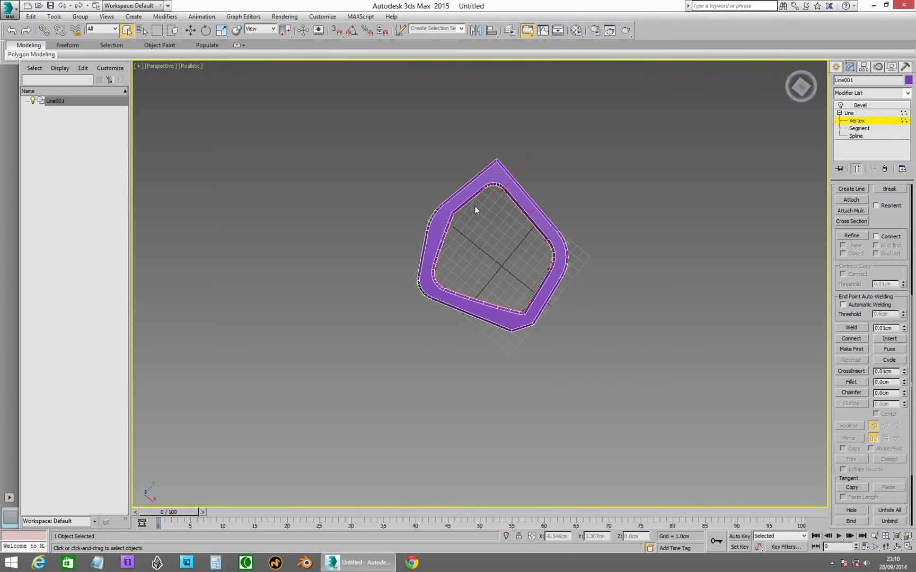
right_click(485, 188)
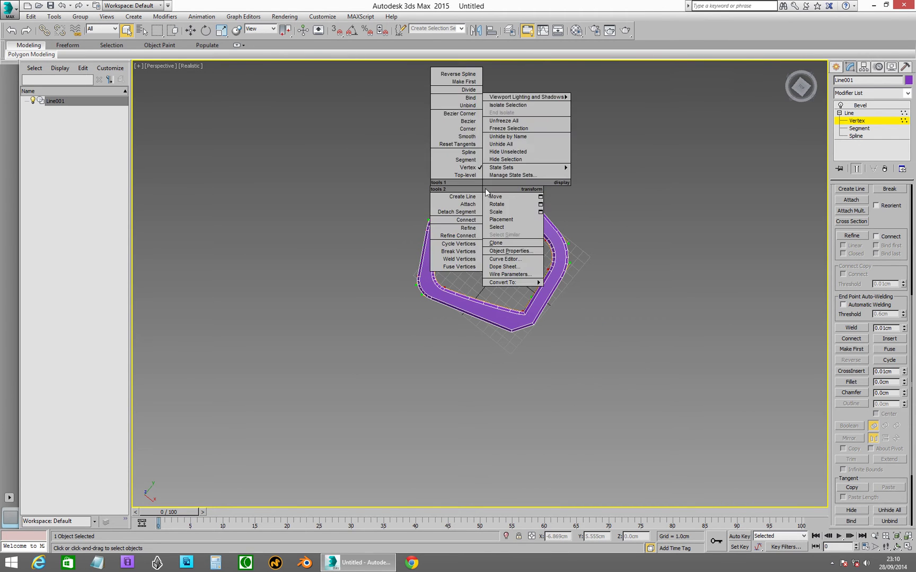
click(469, 136)
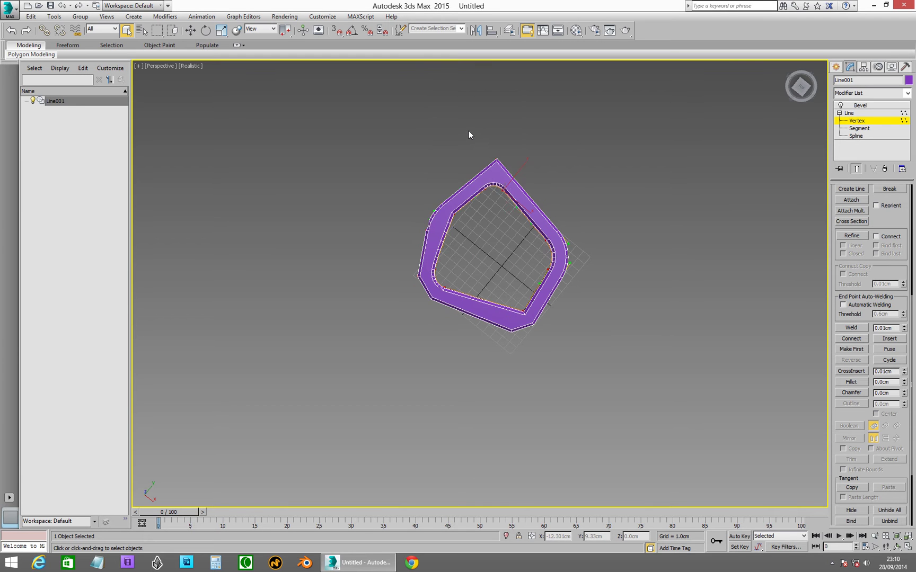
Step: Delete the outer spline's upper-left vertex so that side becomes one straight edge
scroll(452, 241, up, 5)
middle_drag(434, 245, 508, 253)
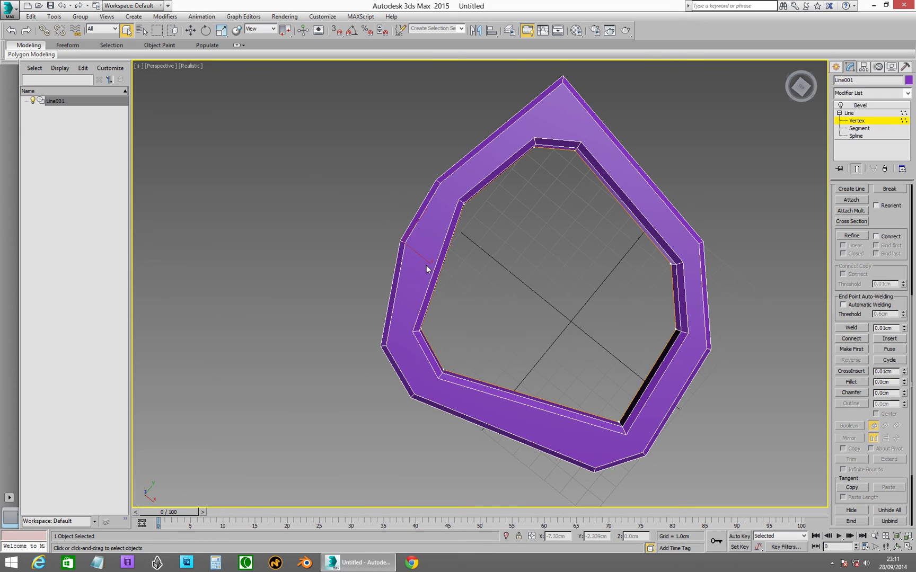
key(Delete)
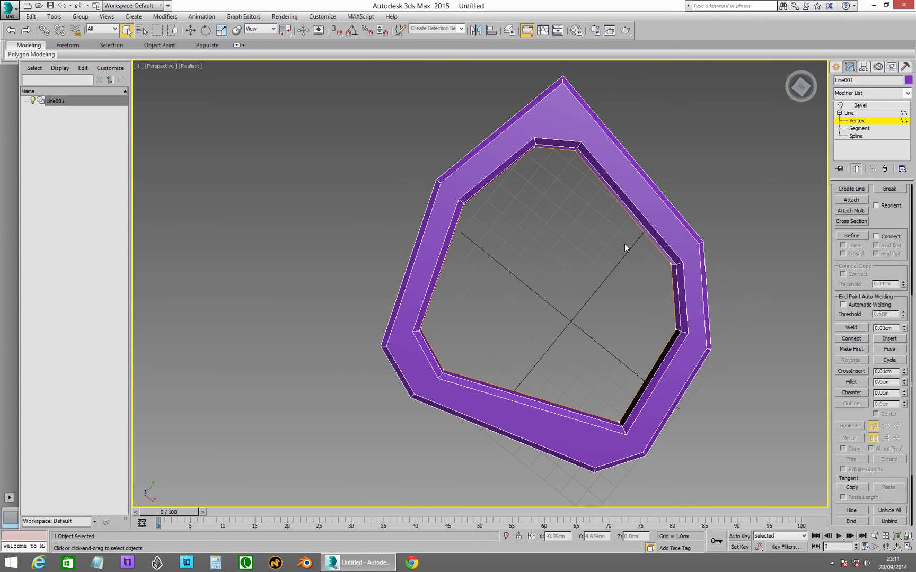
Step: Delete the inner spline at spline level in wireframe display, then return to shaded display
key(F3)
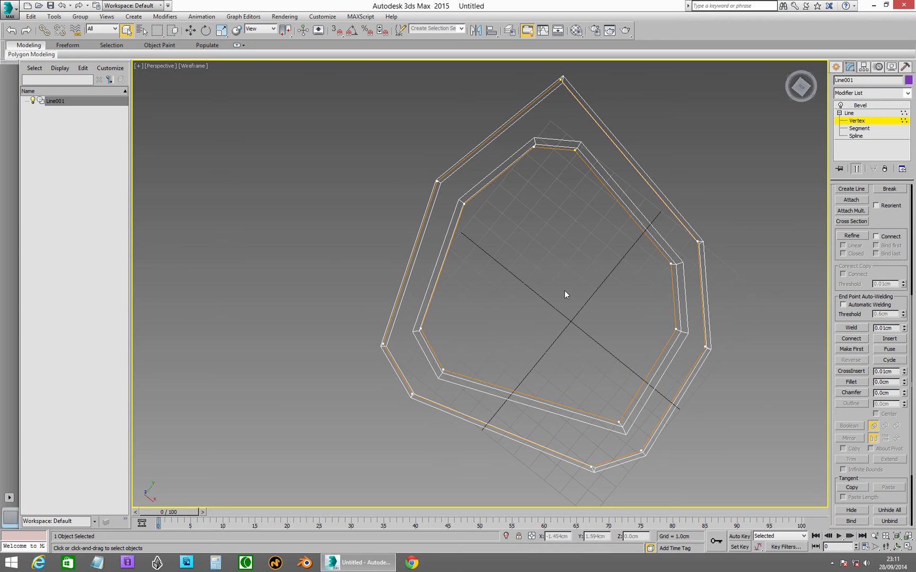
middle_drag(480, 360, 482, 310)
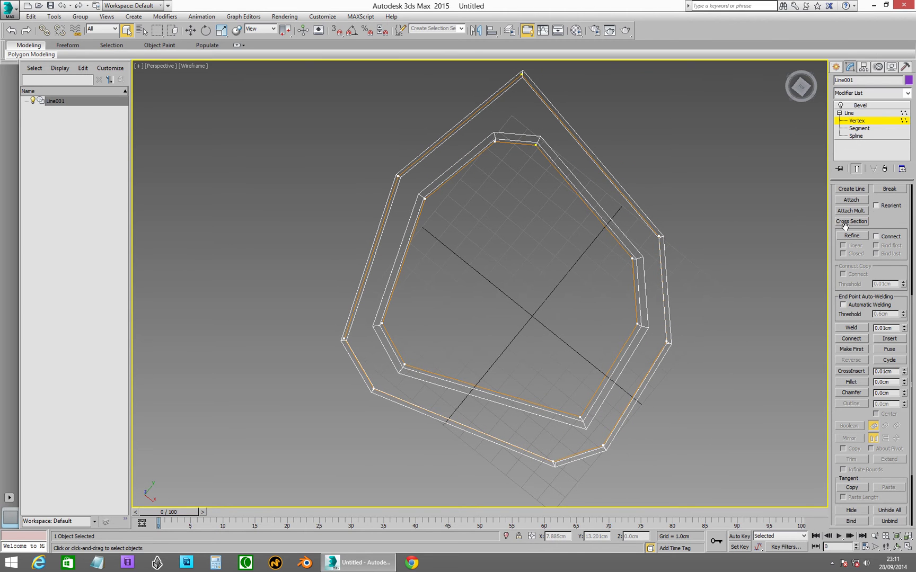
click(858, 136)
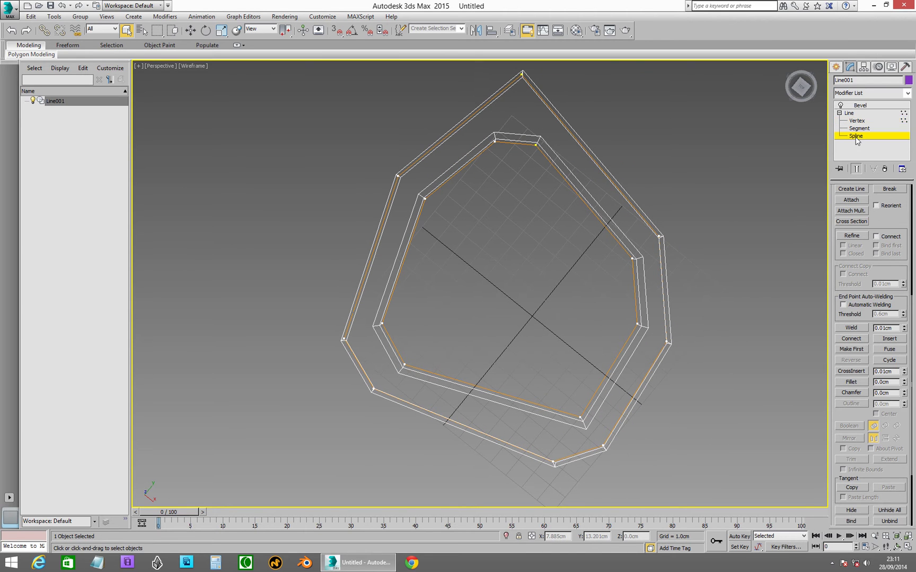
click(633, 257)
key(Delete)
alt+middle_drag(502, 308, 505, 250)
key(F3)
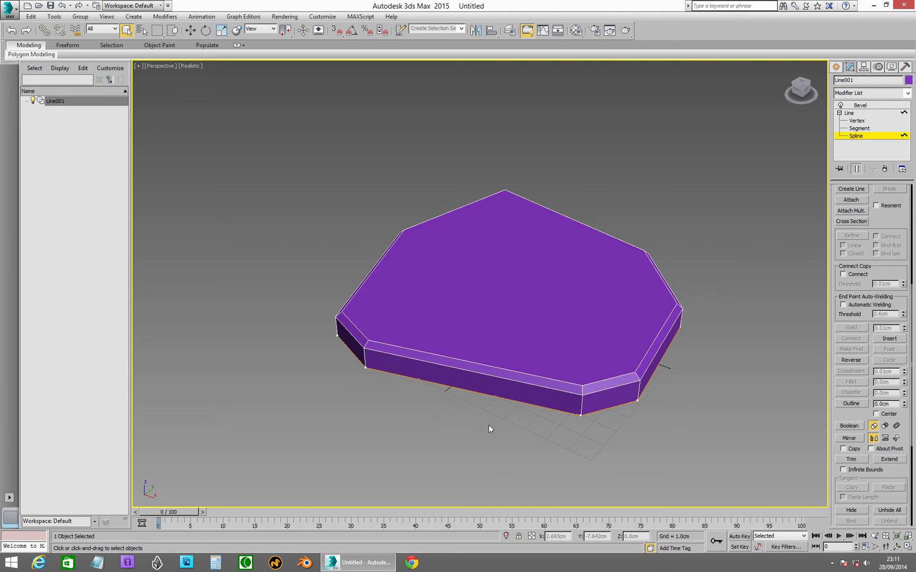
Step: Insert a vertex with Refine near the middle of the plate's long front bottom edge
middle_drag(591, 423, 579, 419)
scroll(566, 427, up, 2)
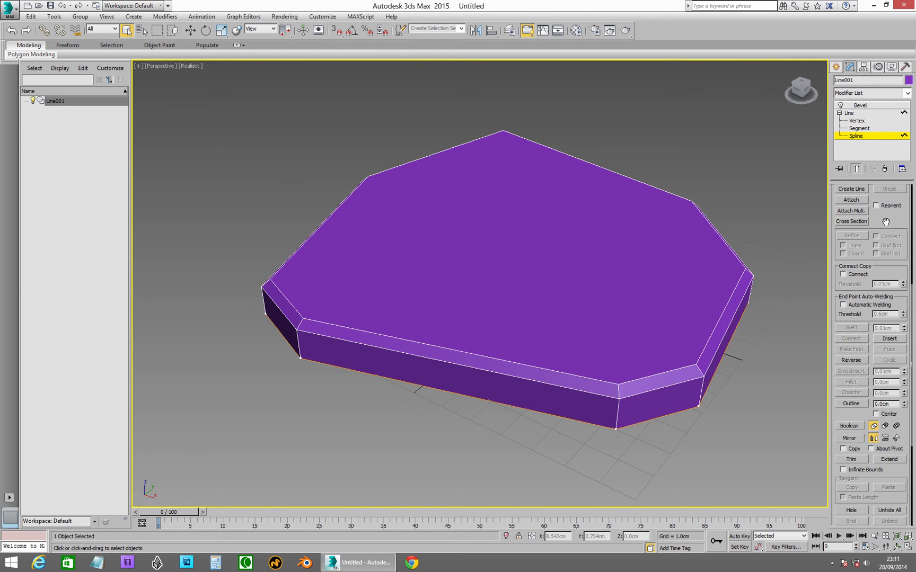
drag(885, 222, 873, 327)
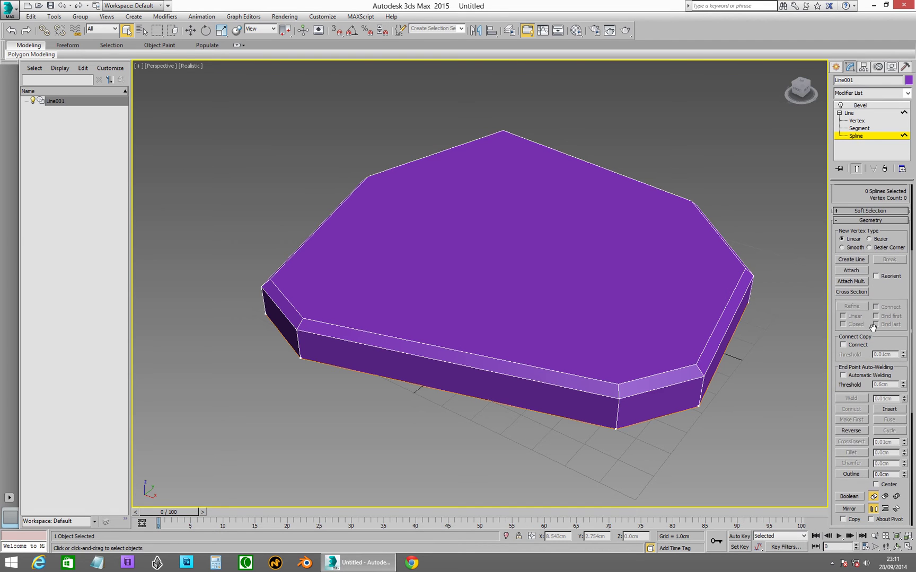
scroll(871, 294, up, 3)
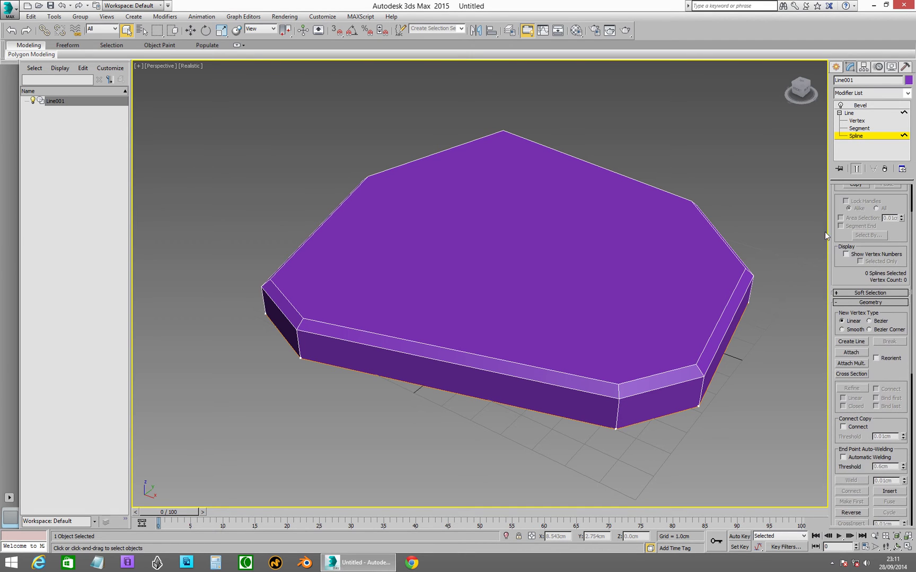
click(857, 121)
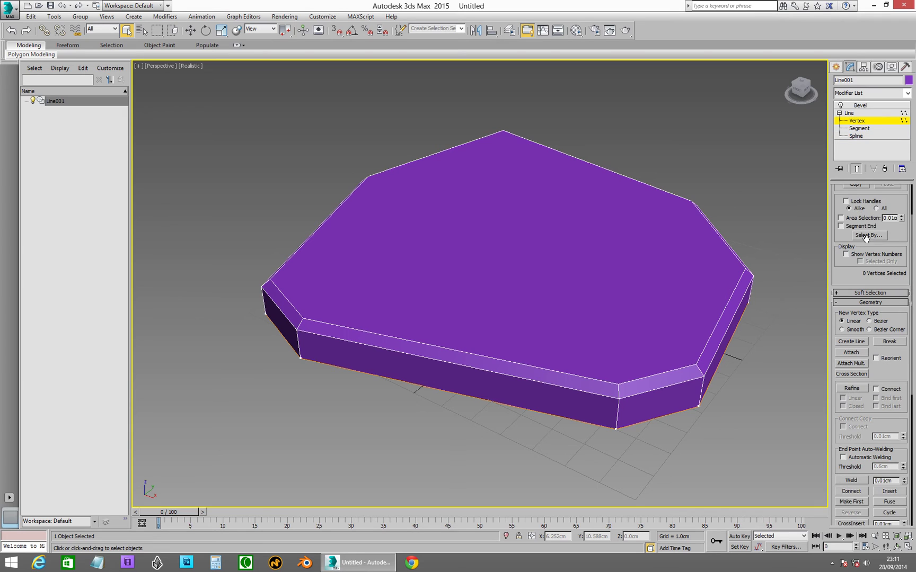
click(852, 388)
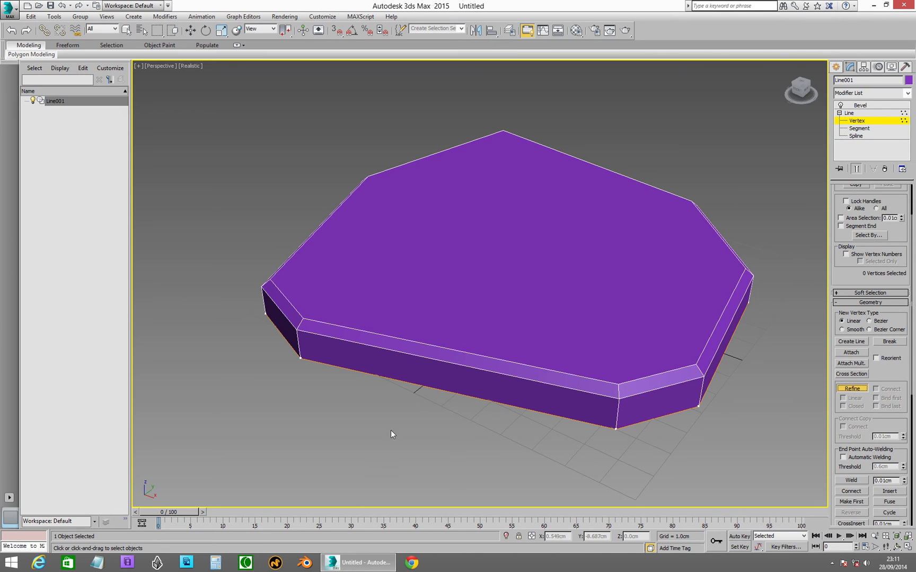
click(459, 393)
Step: Move the inserted front-edge vertex inward to form a notch and fillet it into a wide arc
click(190, 30)
drag(490, 430, 412, 368)
drag(476, 394, 512, 326)
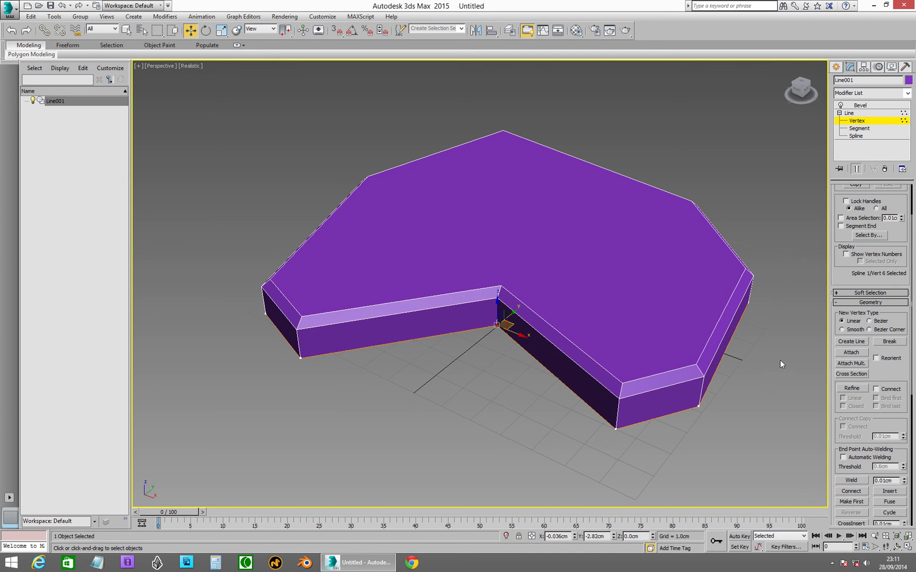
drag(863, 426, 851, 281)
drag(904, 385, 907, 369)
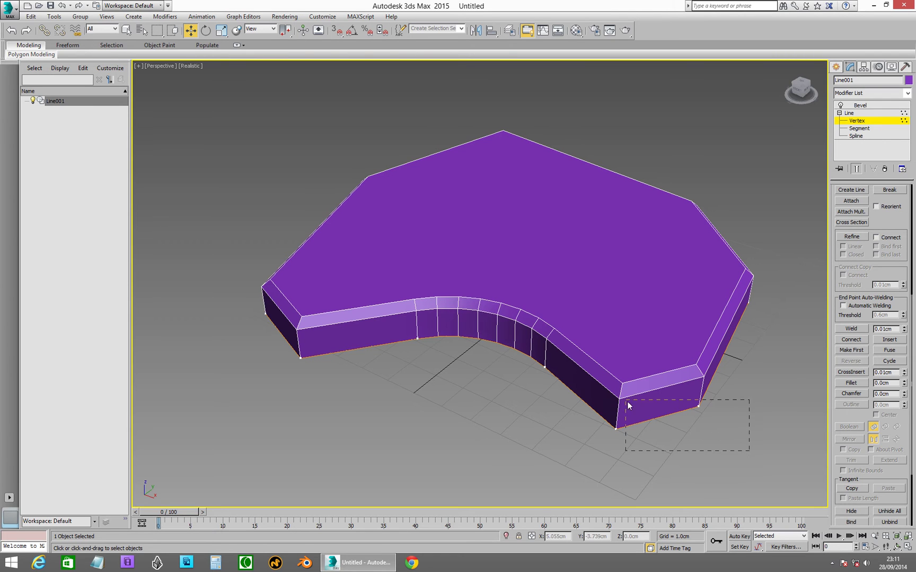
Step: Convert the two vertices of the short front-right edge to Bezier Corner and curve the adjoining edges with their tangent handles
drag(602, 386, 674, 426)
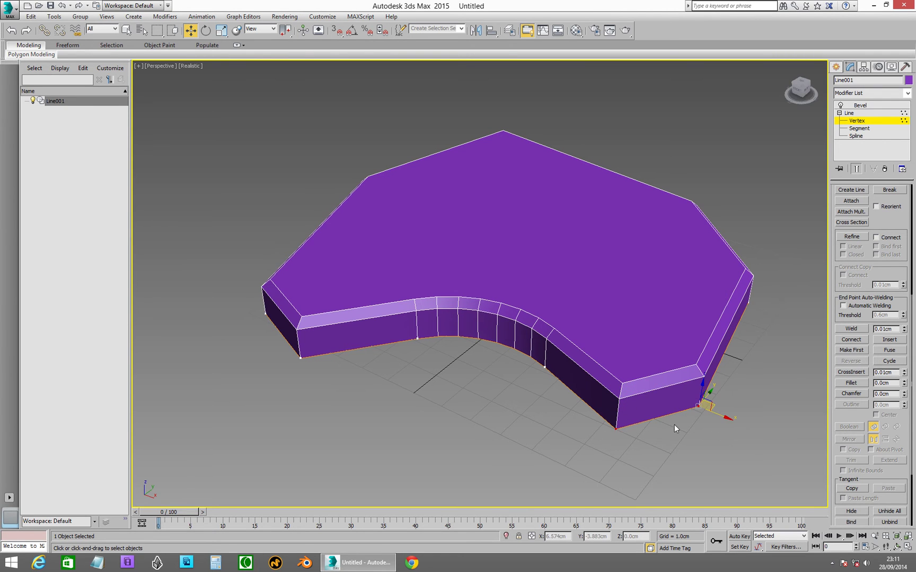
right_click(698, 406)
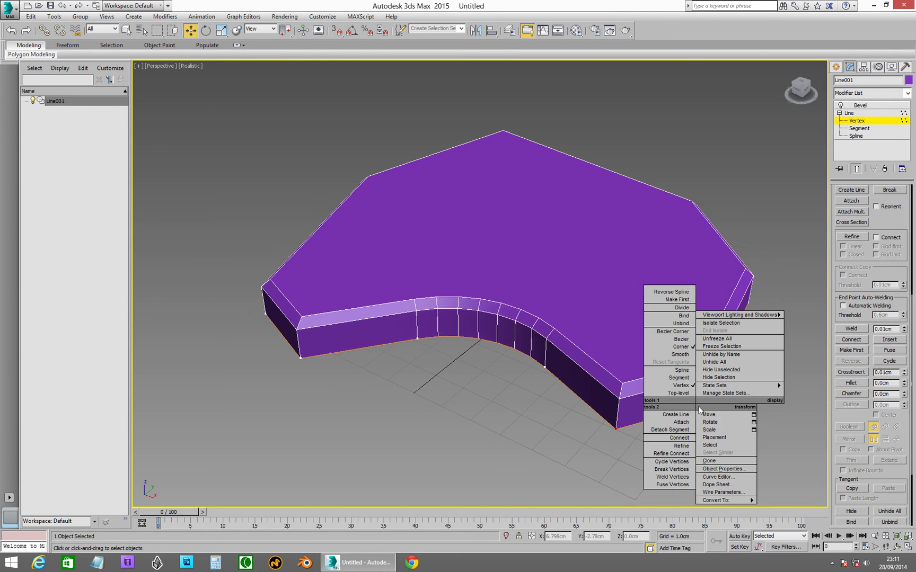
click(679, 332)
drag(644, 421, 663, 442)
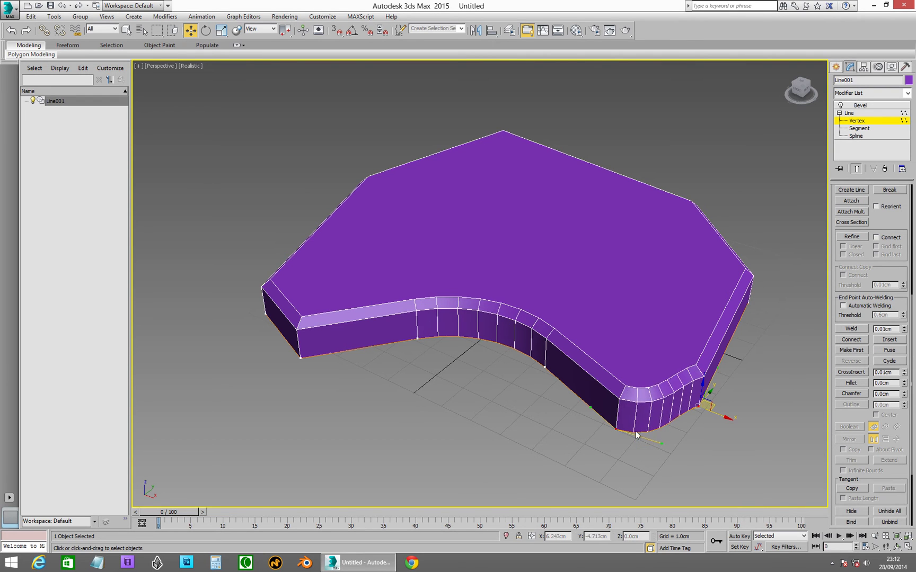
drag(588, 410, 599, 372)
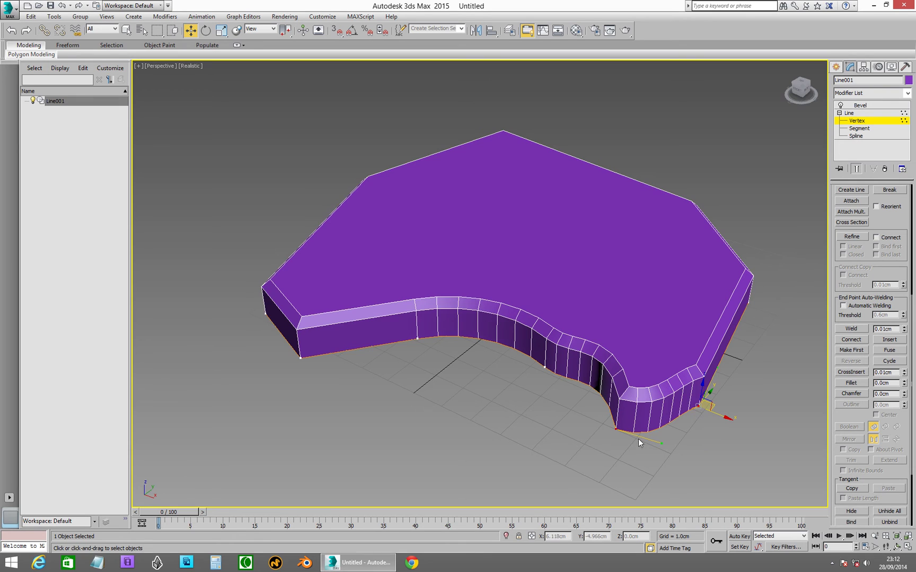
alt+middle_drag(637, 434, 637, 409)
drag(652, 395, 632, 307)
Step: Enable Adaptive interpolation on the line so its curved edges are subdivided smoothly
middle_drag(577, 272, 575, 303)
scroll(574, 303, down, 3)
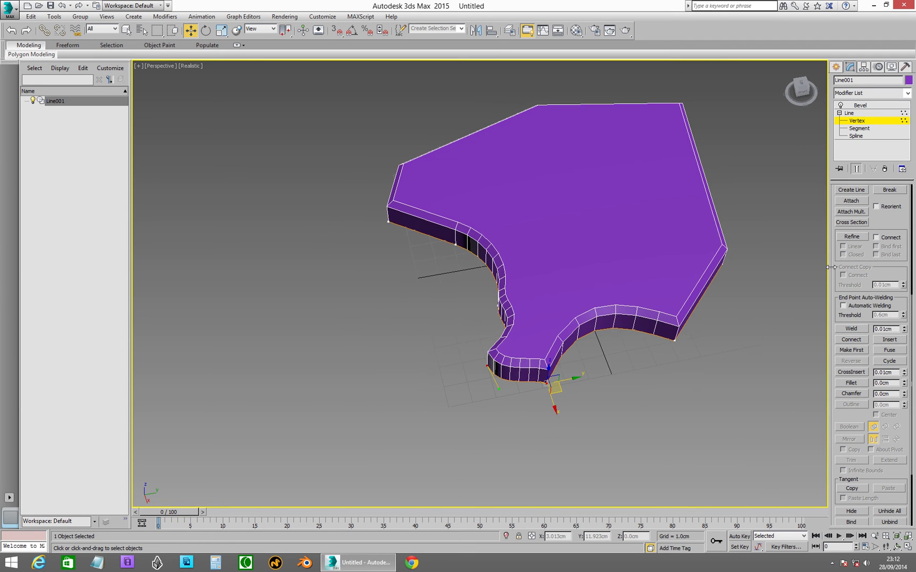
drag(839, 290, 822, 521)
click(839, 200)
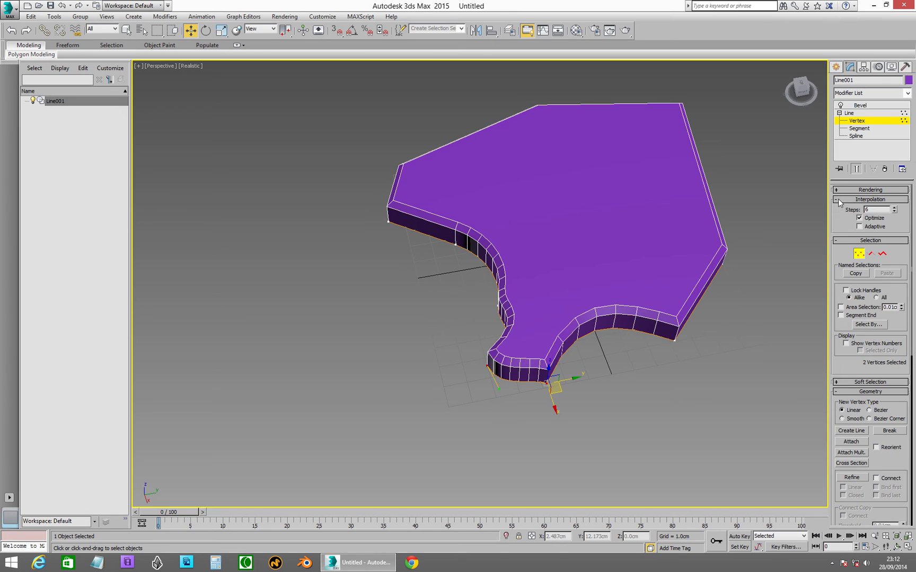
click(860, 227)
scroll(585, 347, up, 6)
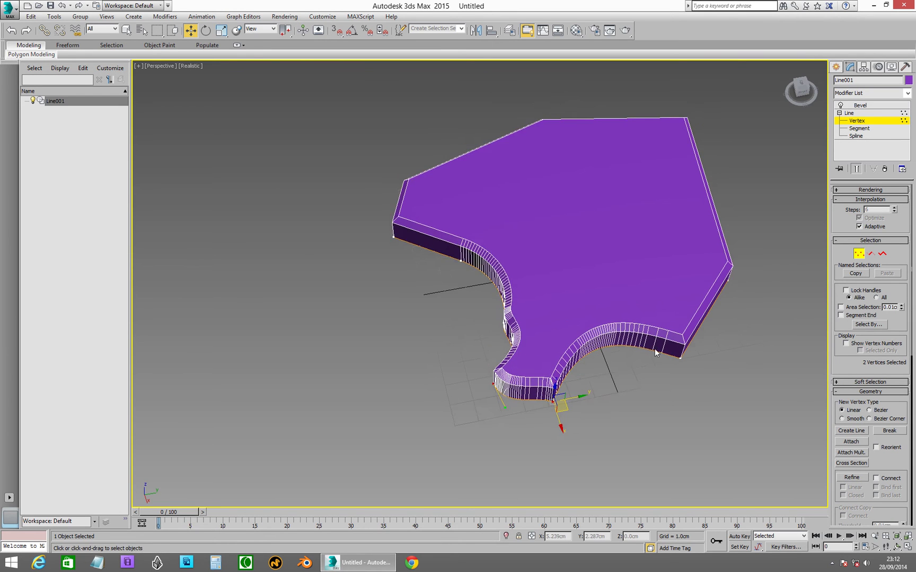
scroll(585, 347, down, 5)
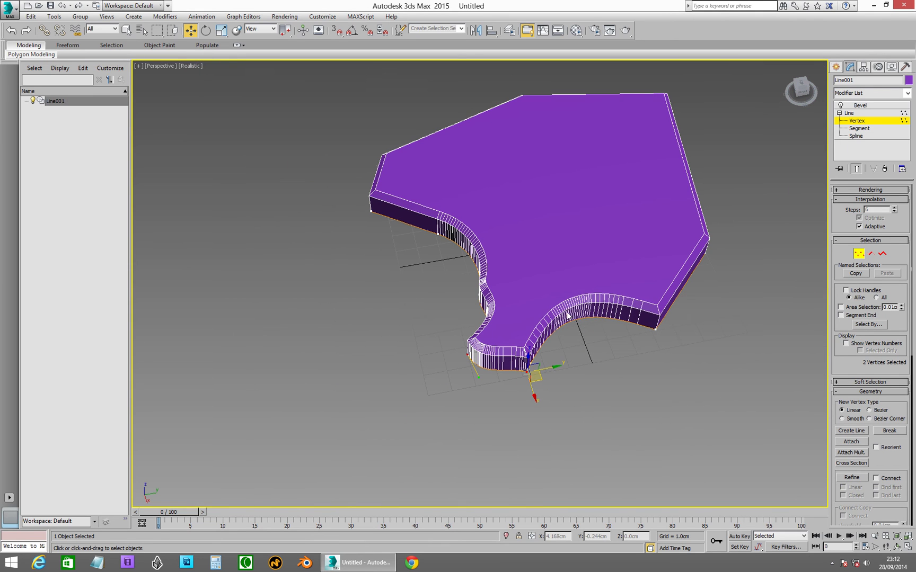
Step: Exit vertex level and examine the plate's curved edges from several angles, both deselected and selected
key(F4)
click(859, 116)
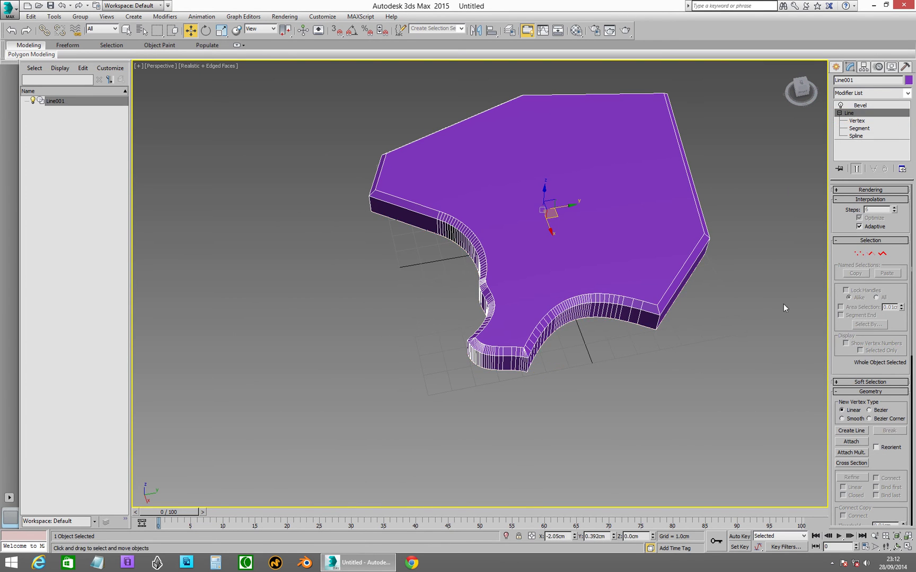
click(616, 386)
key(F4)
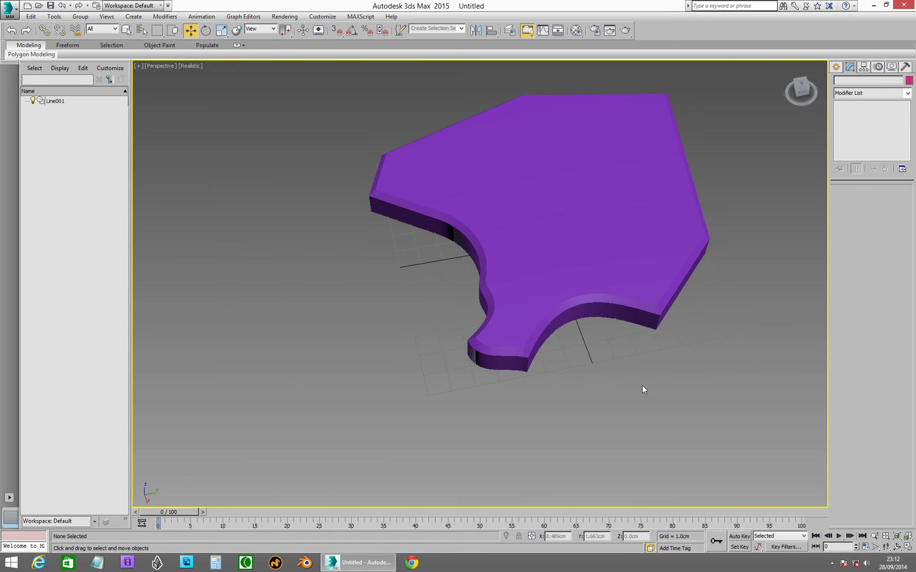
alt+middle_drag(618, 384, 601, 352)
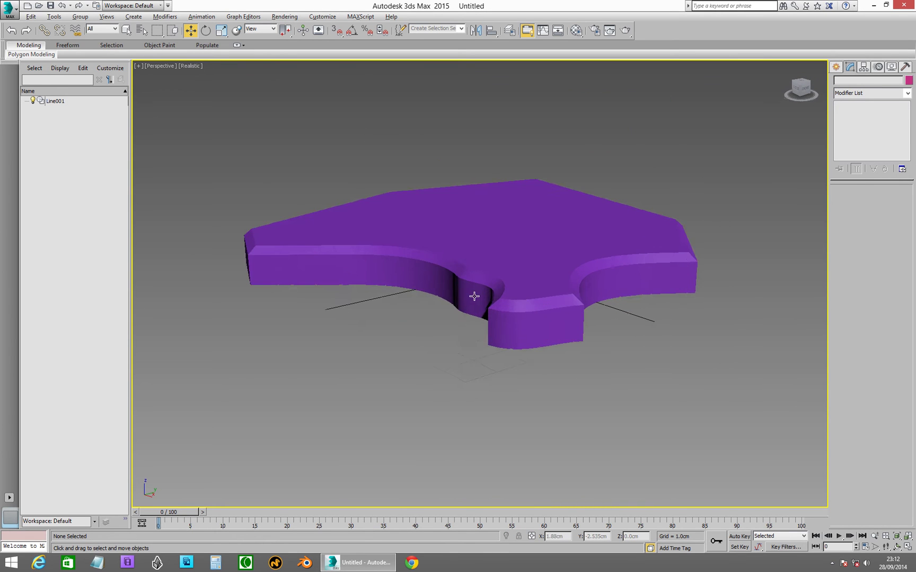
alt+middle_drag(475, 299, 561, 342)
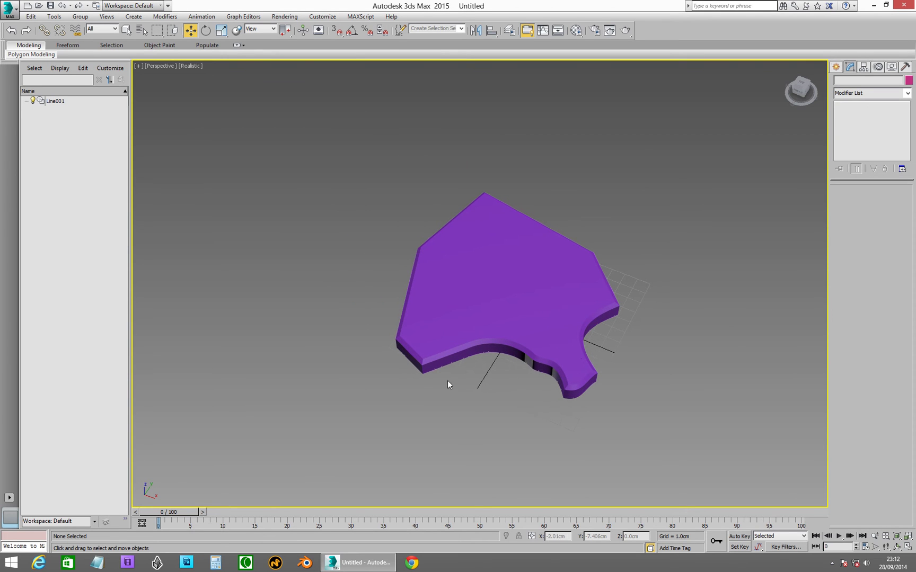
mouse_move(370, 347)
alt+middle_down()
mouse_move(413, 384)
mouse_move(374, 354)
mouse_move(421, 320)
mouse_move(411, 301)
mouse_move(403, 362)
mouse_move(402, 333)
alt+middle_up()
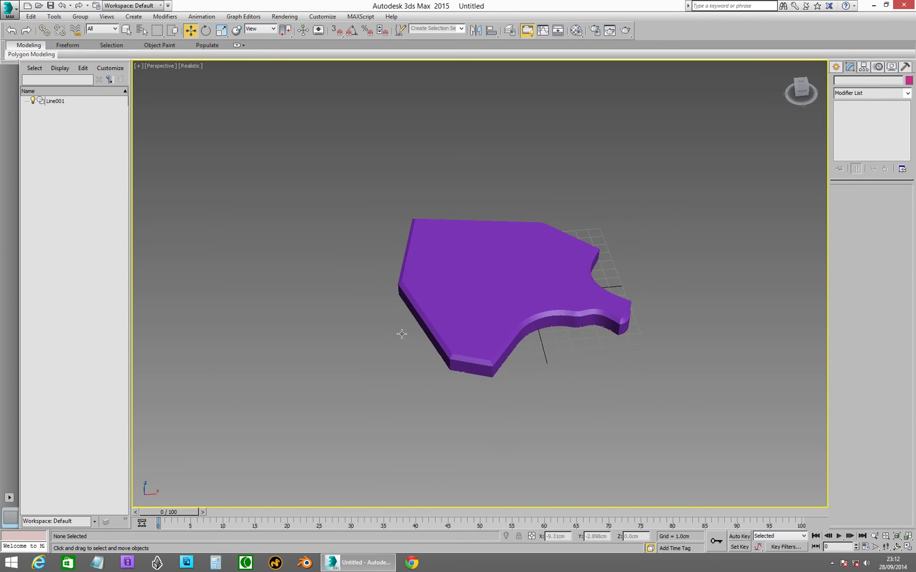
middle_drag(497, 314, 423, 319)
click(441, 331)
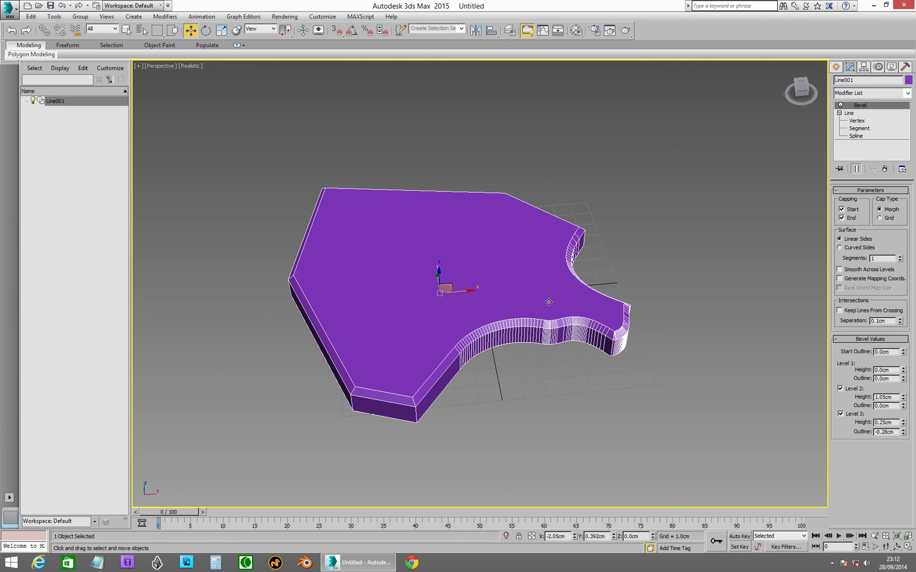
alt+middle_drag(436, 287, 406, 302)
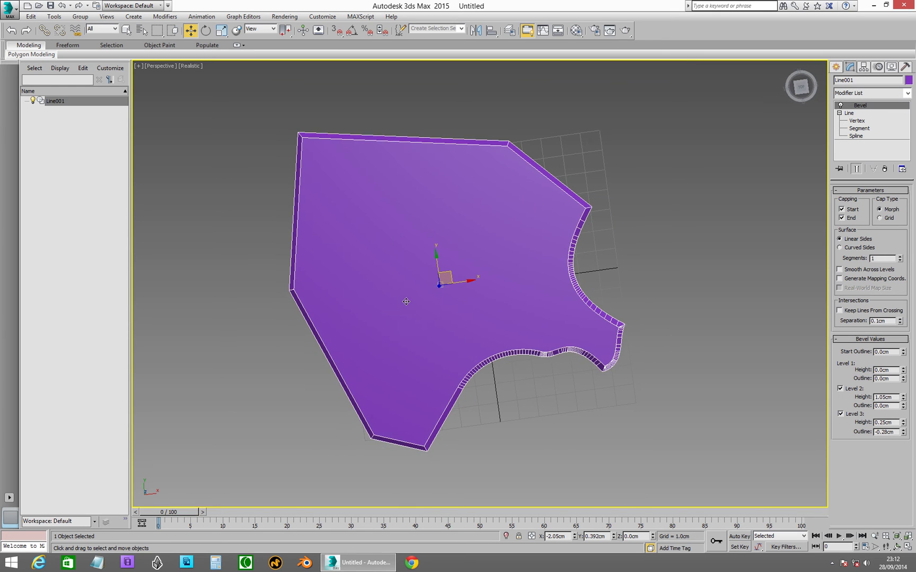
middle_drag(454, 274, 533, 301)
Step: Draw a rectangle spline about 8.85 cm long and 12 cm wide beside the plate in Top view, and return to Perspective
key(t)
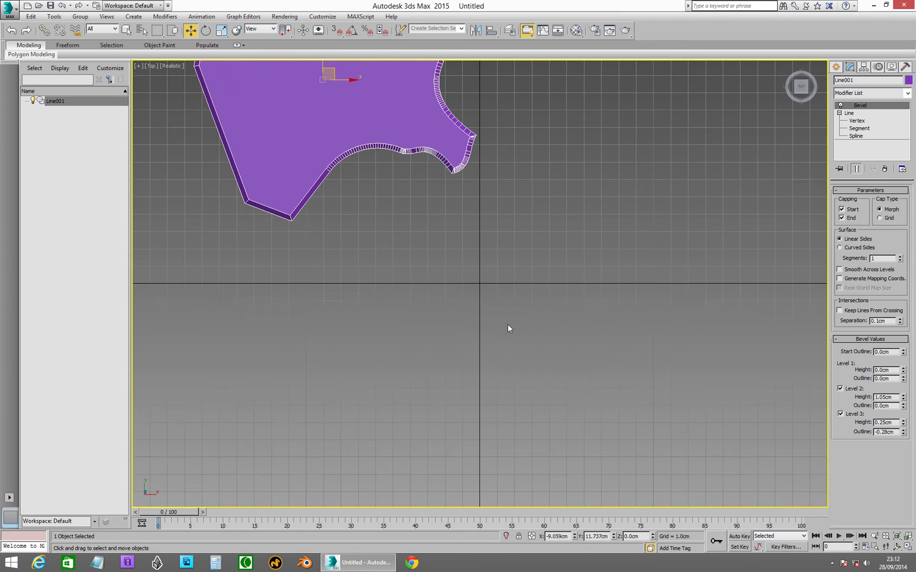
scroll(501, 317, up, 3)
scroll(527, 321, down, 2)
click(836, 67)
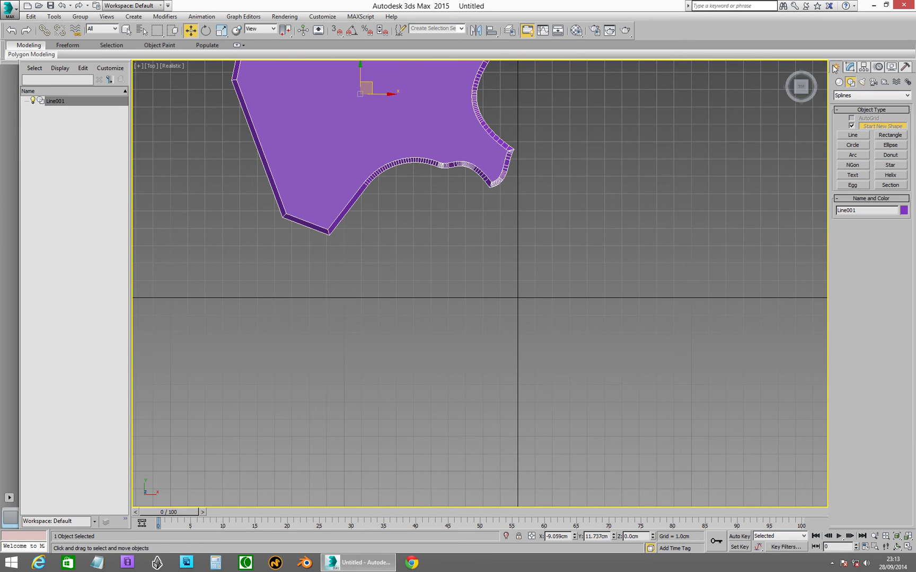
click(890, 135)
drag(444, 268, 653, 421)
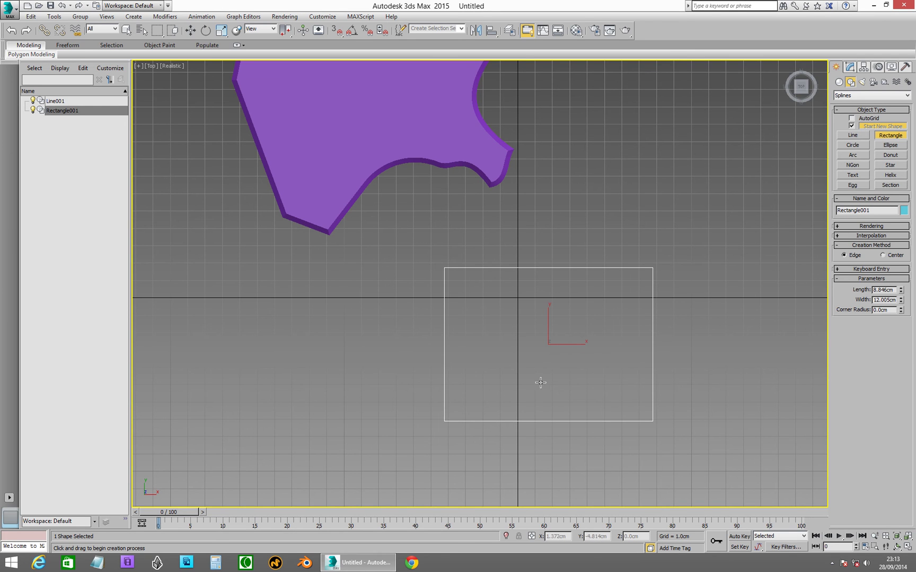
key(p)
middle_drag(554, 297, 530, 324)
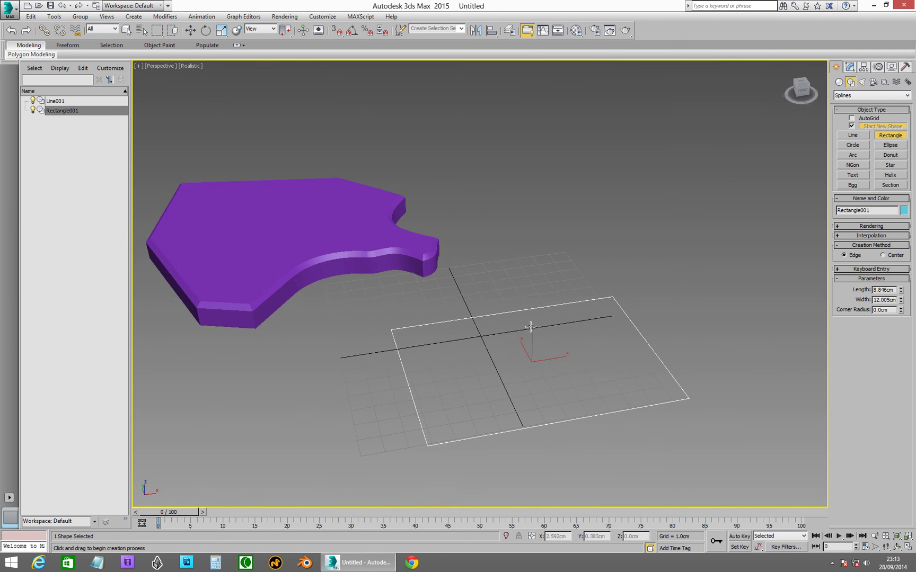
Step: Apply a Bevel modifier to the new rectangle spline
click(851, 68)
click(854, 94)
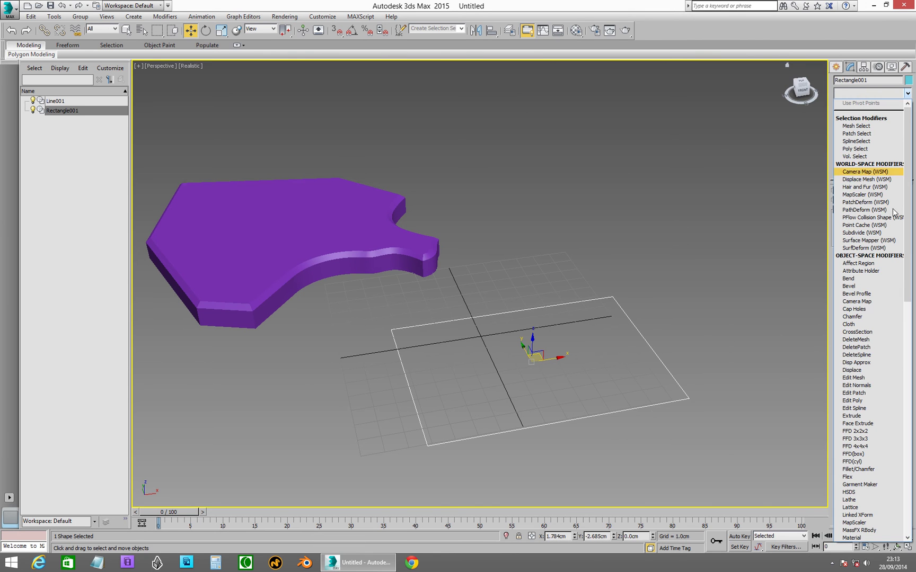
click(870, 286)
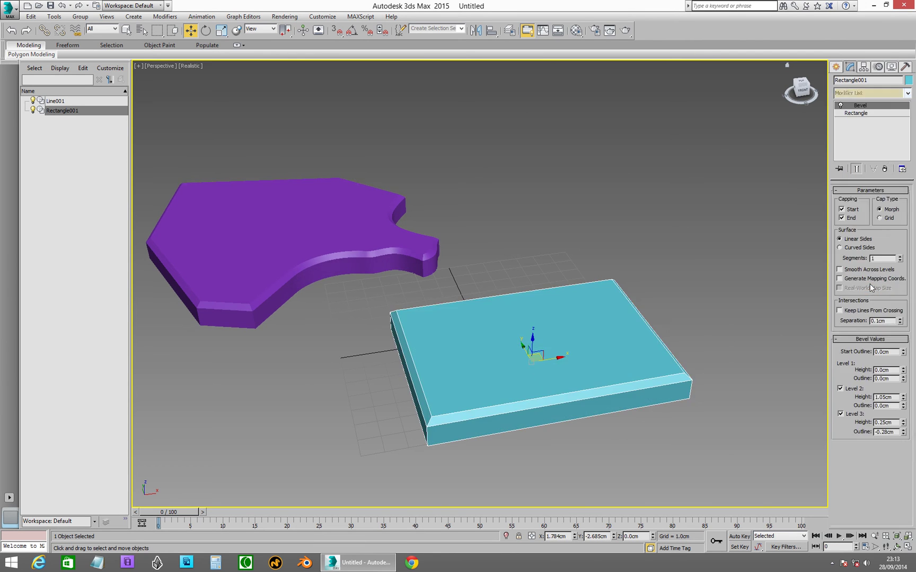
Step: Round the rectangle's corners with a corner radius of about 1.3 cm in its base parameters
click(856, 113)
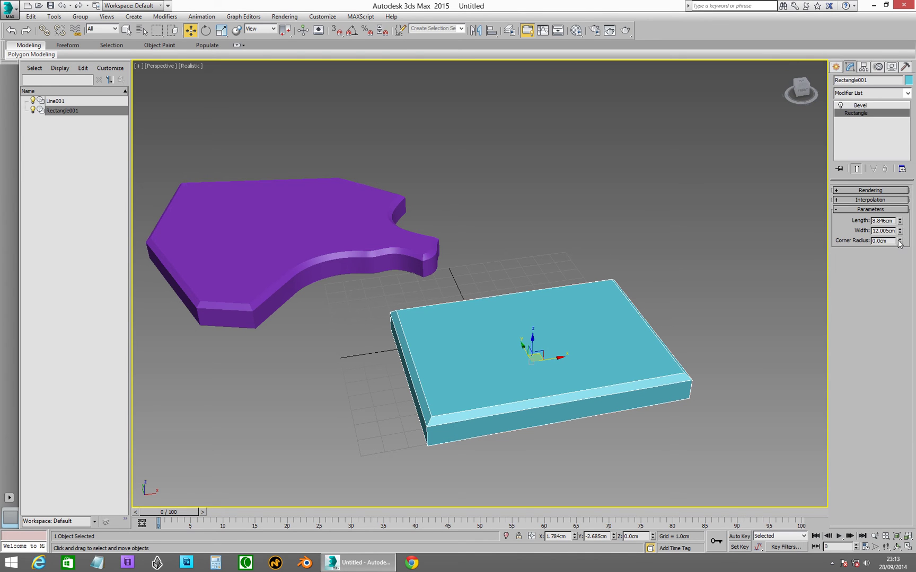
drag(899, 244, 793, 181)
alt+middle_drag(472, 312, 504, 327)
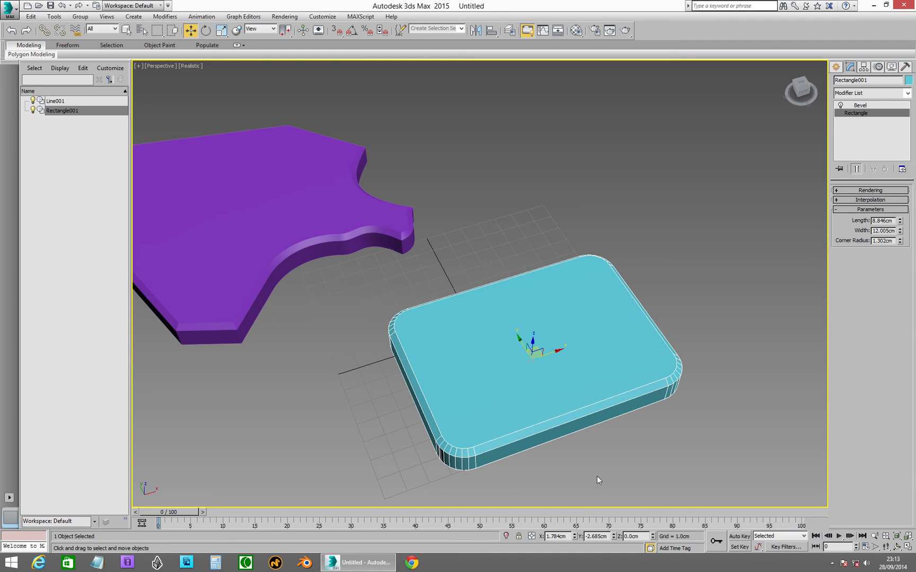
Step: Remove the Bevel modifier and convert the rounded rectangle to an editable spline
right_click(604, 420)
mouse_move(650, 516)
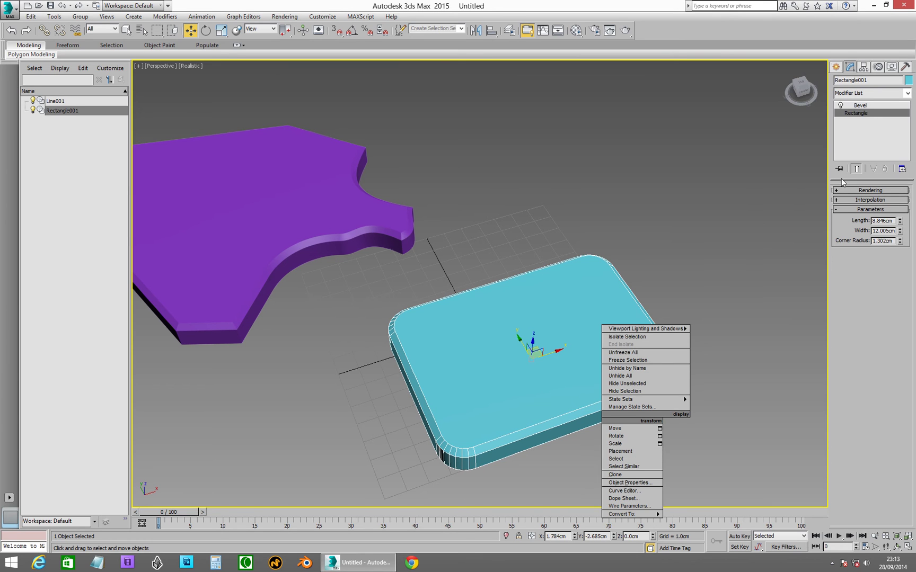
click(860, 105)
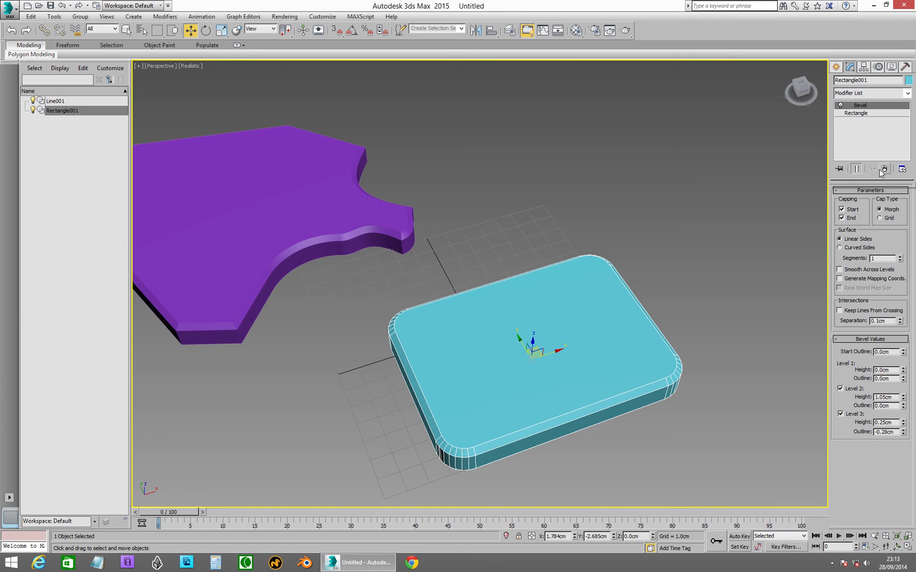
click(884, 168)
right_click(596, 424)
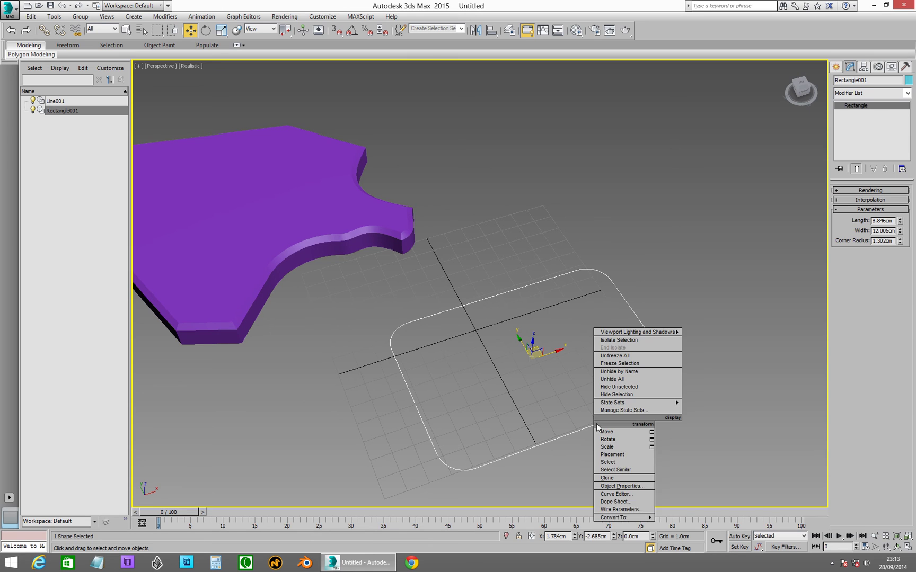
mouse_move(628, 519)
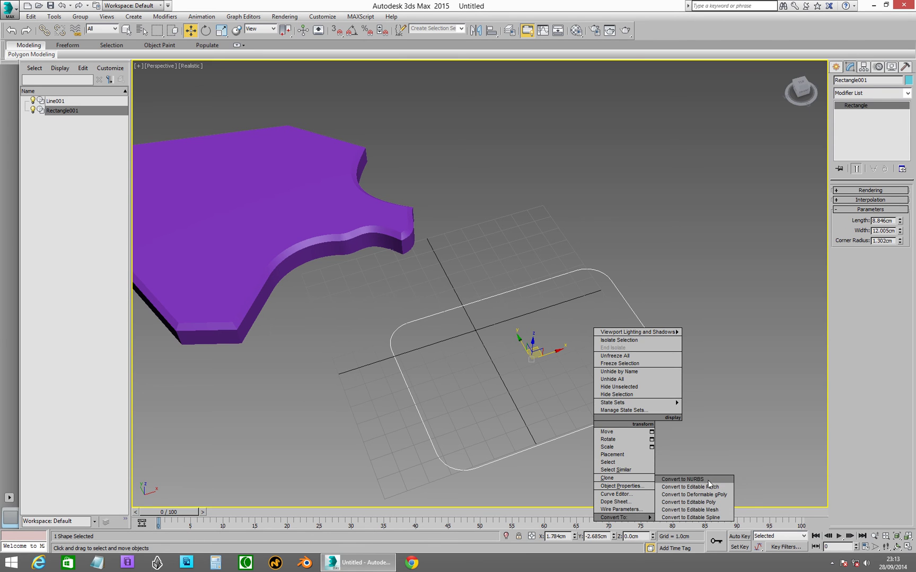
click(684, 517)
Step: Copy the rounded rectangle at spline level so that the copy overlaps the original's back-right corner
click(882, 254)
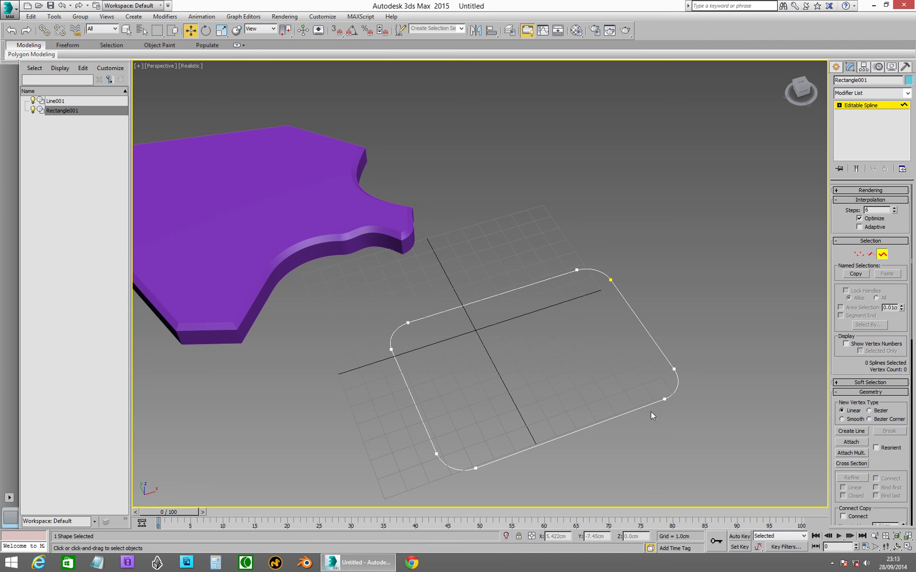
click(623, 415)
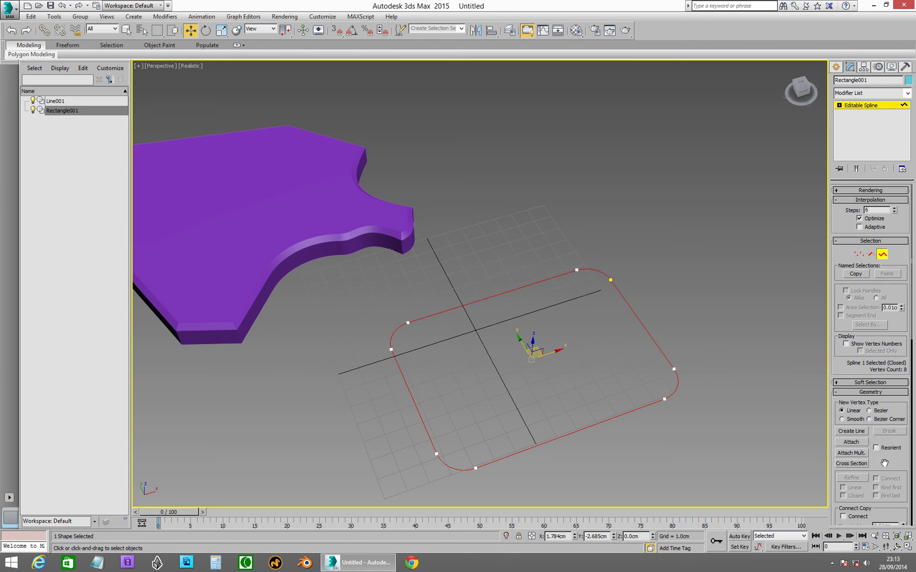
drag(884, 464, 871, 340)
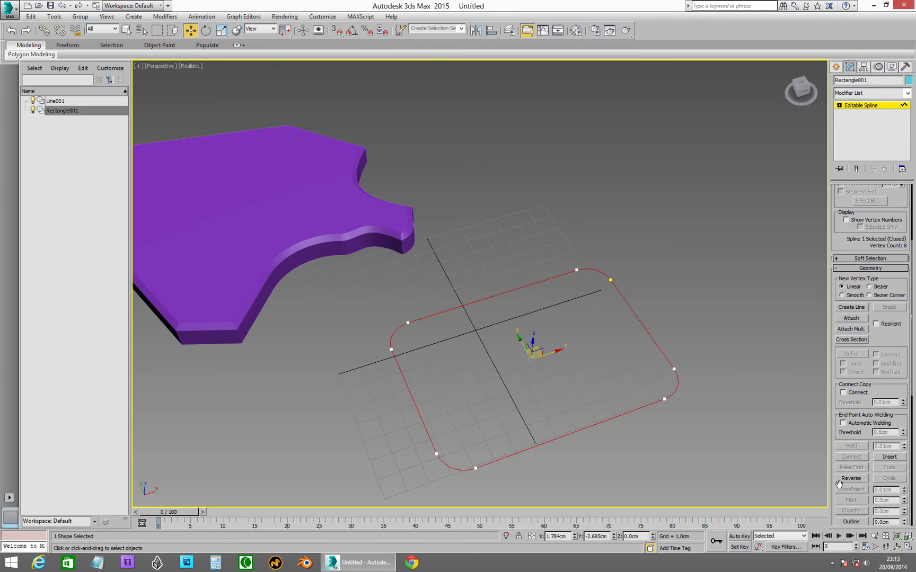
drag(835, 444, 797, 368)
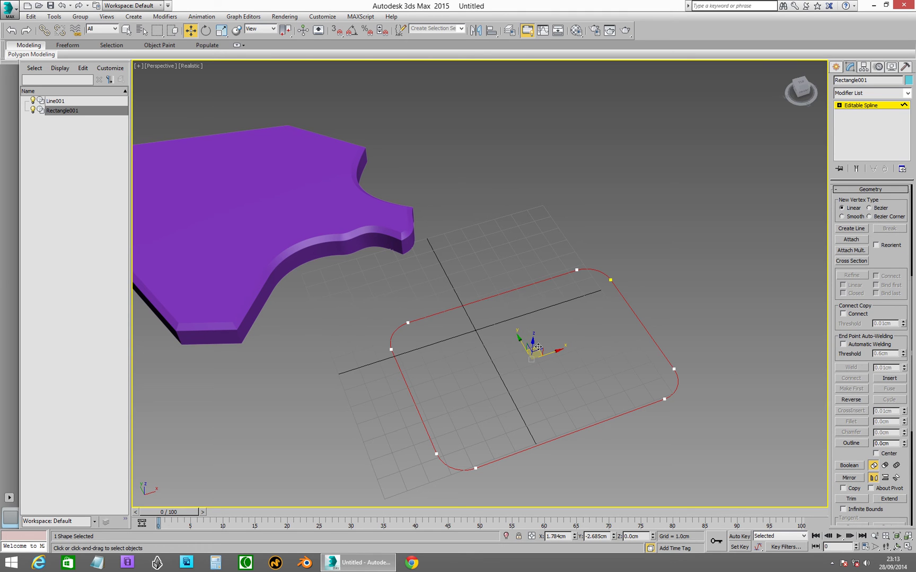
shift+drag(538, 347, 634, 237)
click(712, 336)
middle_drag(643, 350, 627, 329)
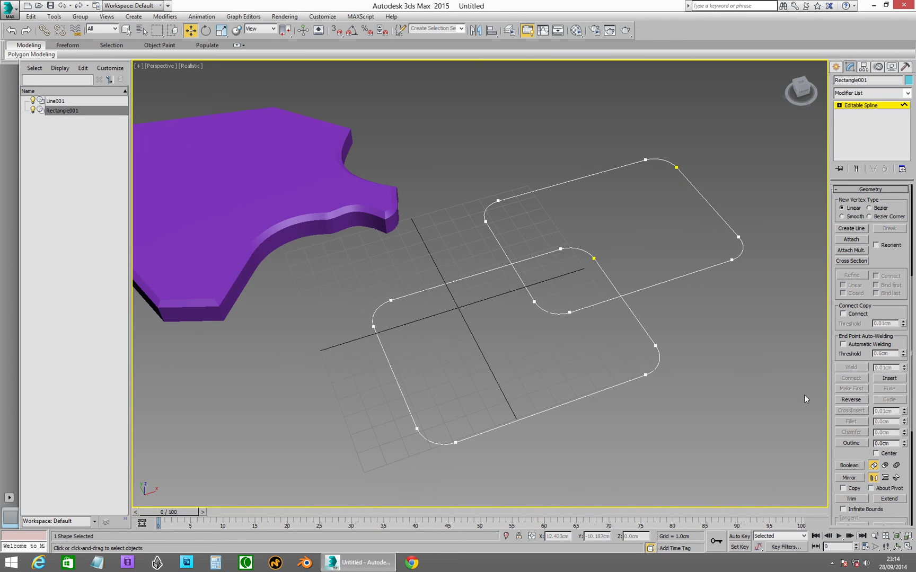
Step: Subtract the copied spline from the original rounded rectangle with a spline Boolean
drag(838, 454, 836, 398)
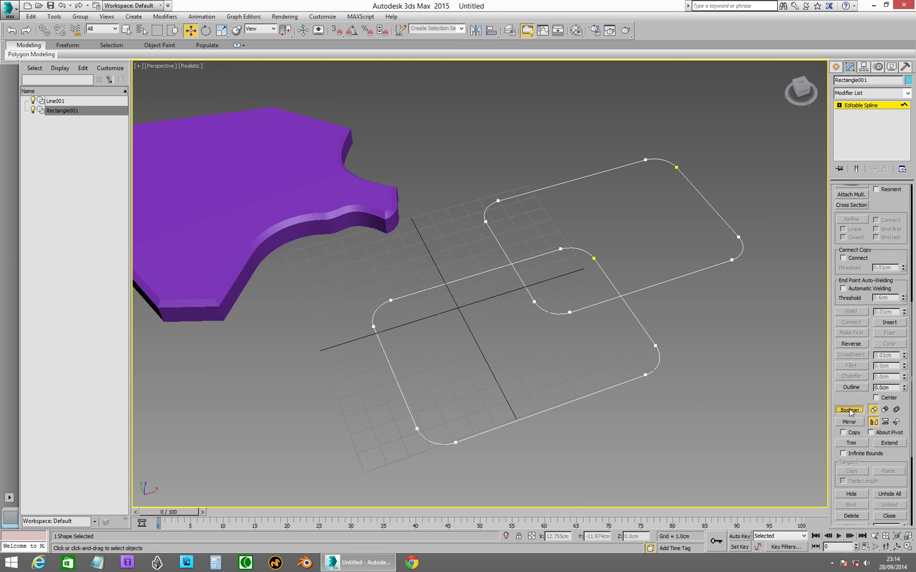
click(848, 410)
click(640, 325)
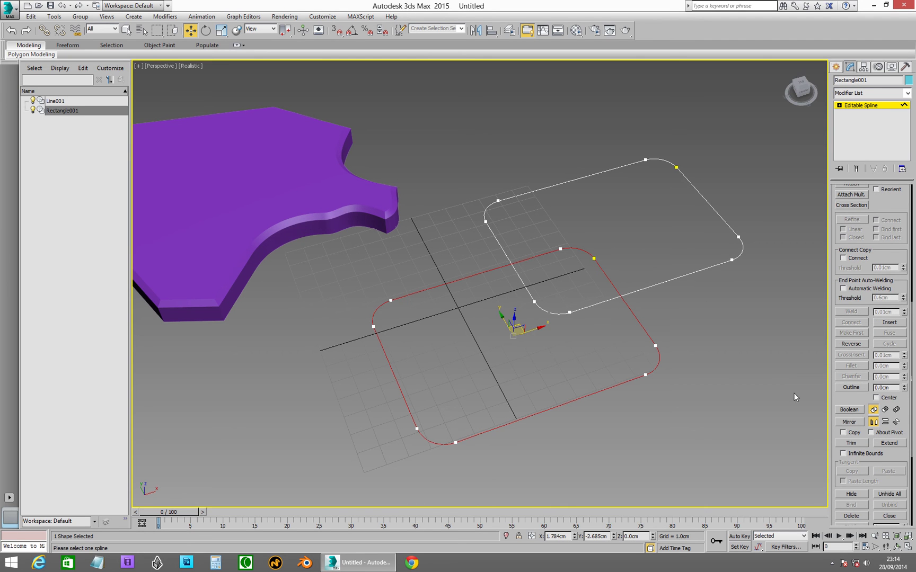
click(885, 410)
click(848, 411)
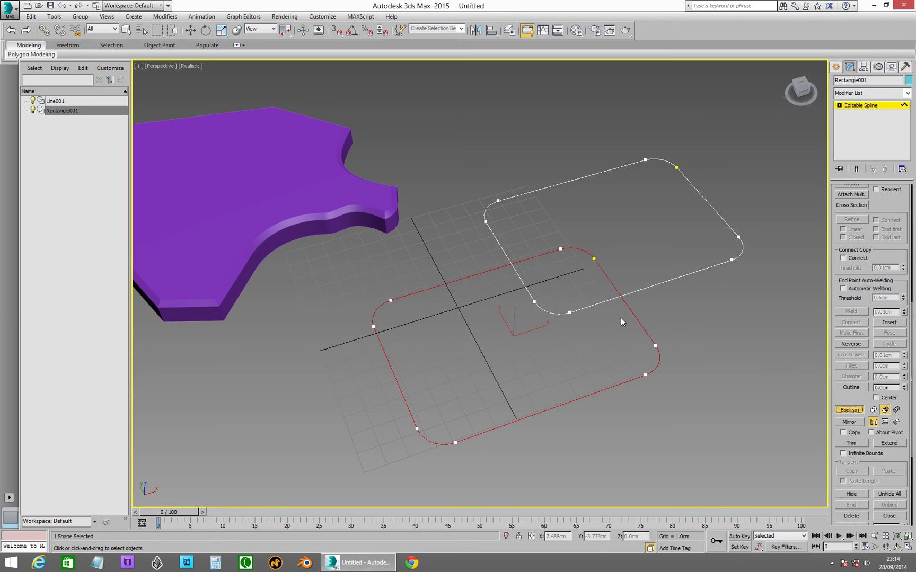
click(592, 302)
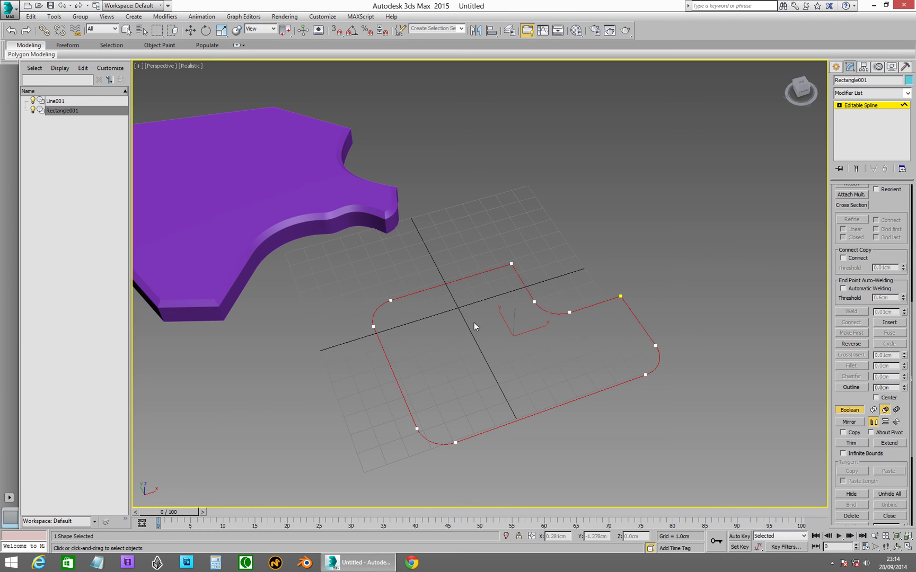
Step: Leave spline level and apply a Bevel modifier to the notched rectangle
click(870, 105)
click(863, 93)
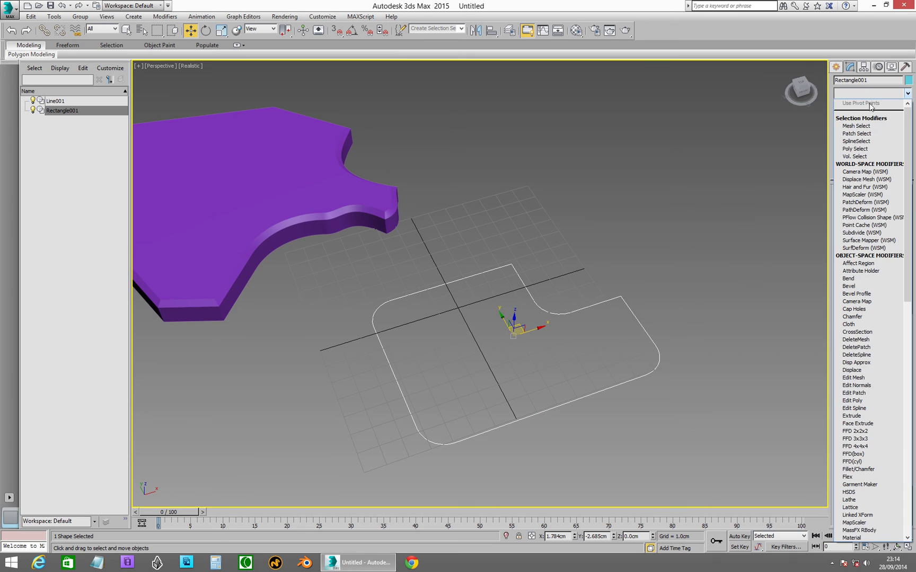
key(b)
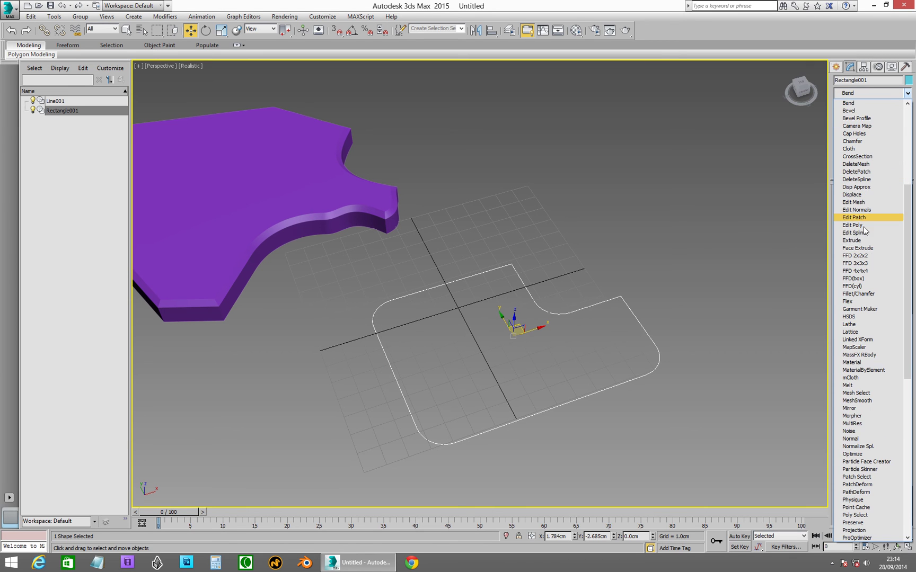
click(868, 109)
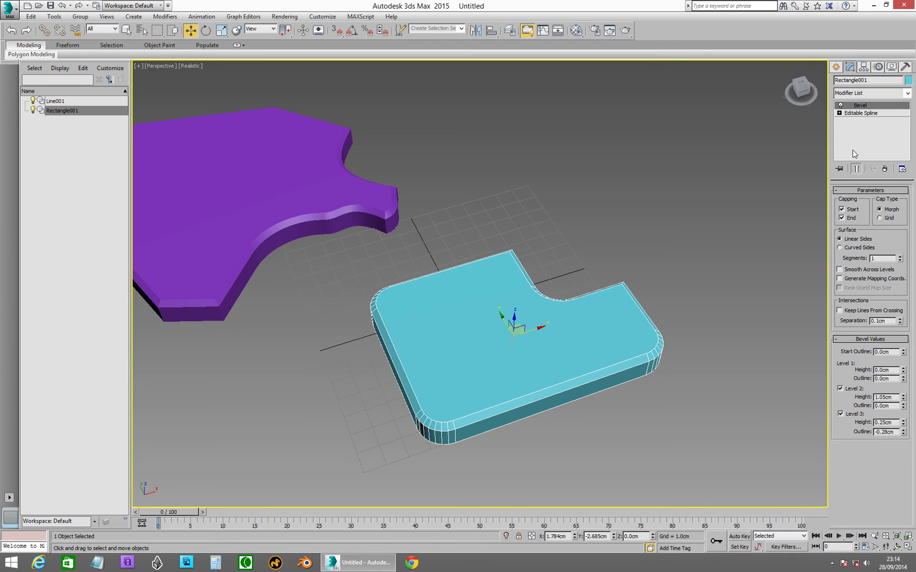
alt+middle_drag(492, 280, 453, 347)
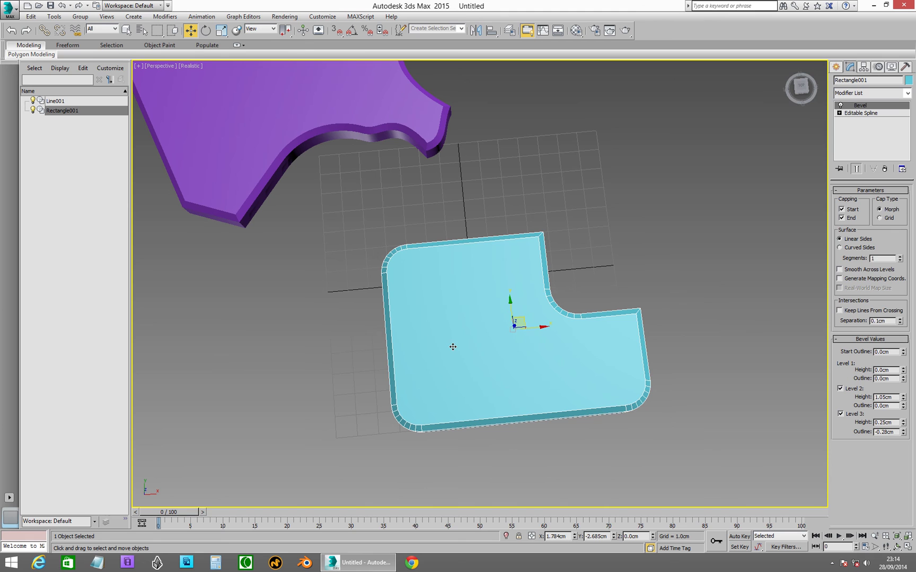
Step: Draw a circle spline beside the notched plate in wireframe display and move it inside the plate's outline
click(859, 113)
alt+middle_drag(656, 286, 689, 238)
click(837, 67)
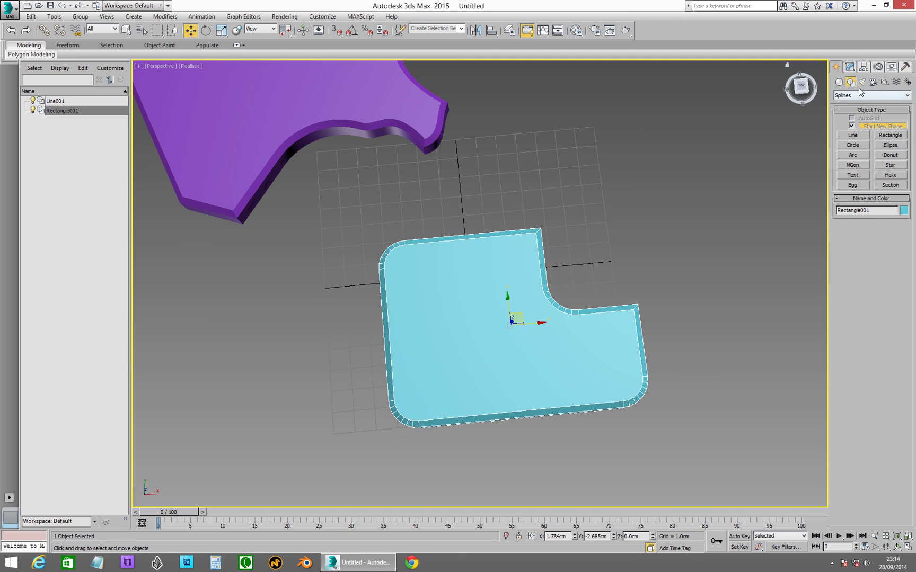
click(850, 83)
click(851, 146)
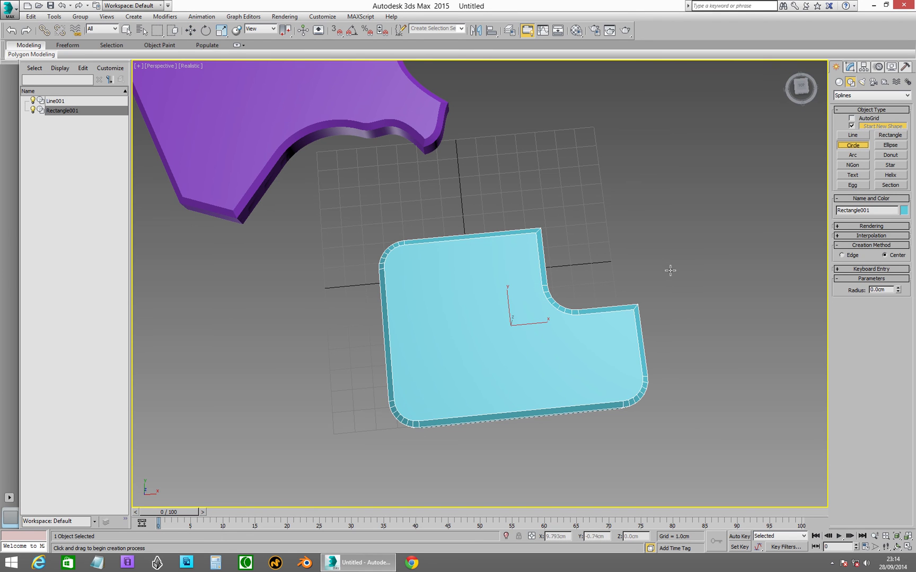
key(F3)
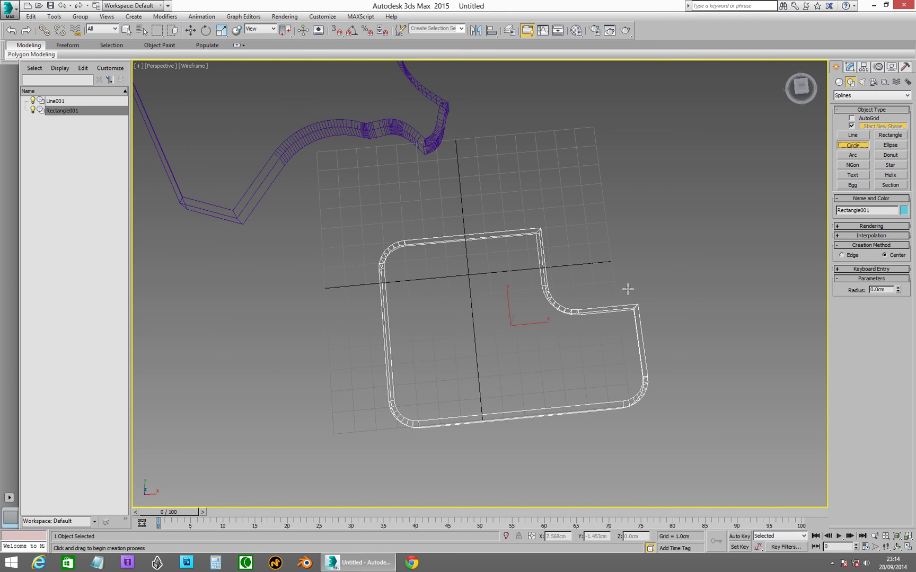
drag(672, 249, 673, 306)
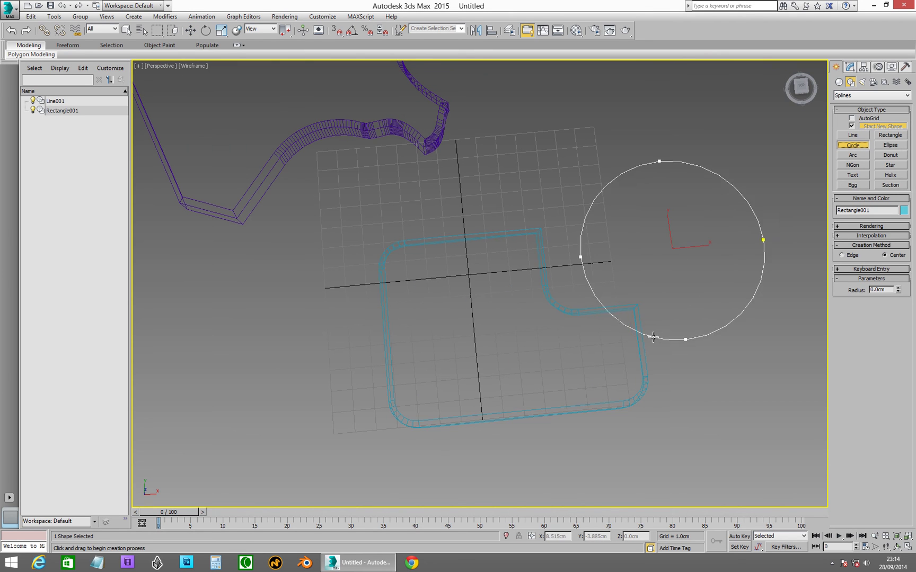
drag(652, 346, 655, 286)
click(190, 30)
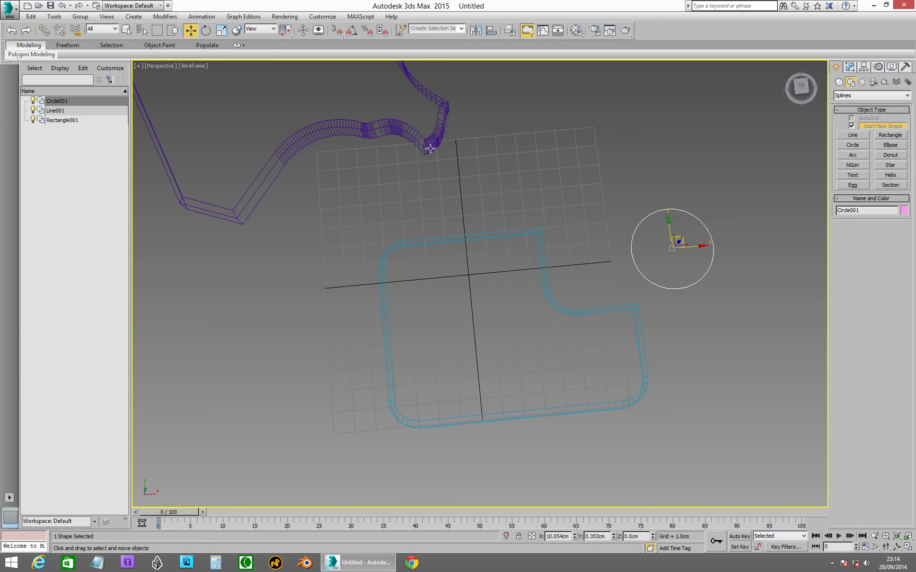
drag(681, 234, 490, 317)
Step: Select the notched plate at its Editable Spline level, with shaded display and the bevelled end result shown
click(590, 314)
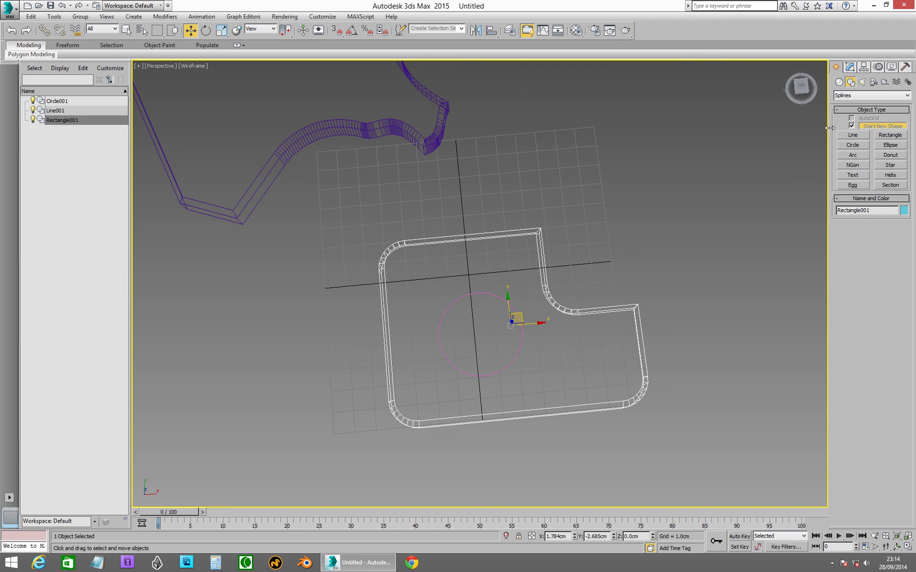
click(849, 67)
click(861, 112)
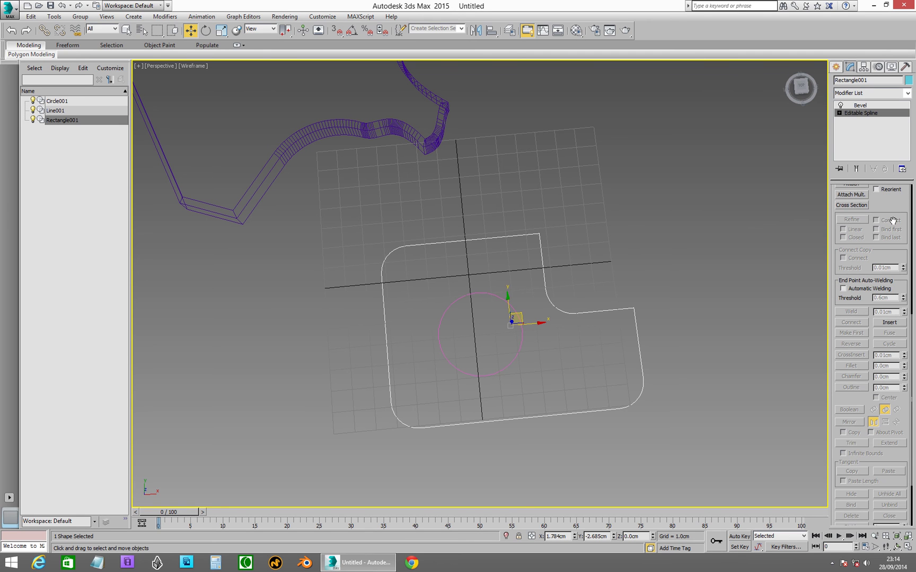
scroll(847, 254, up, 3)
alt+middle_drag(593, 435, 537, 406)
key(F3)
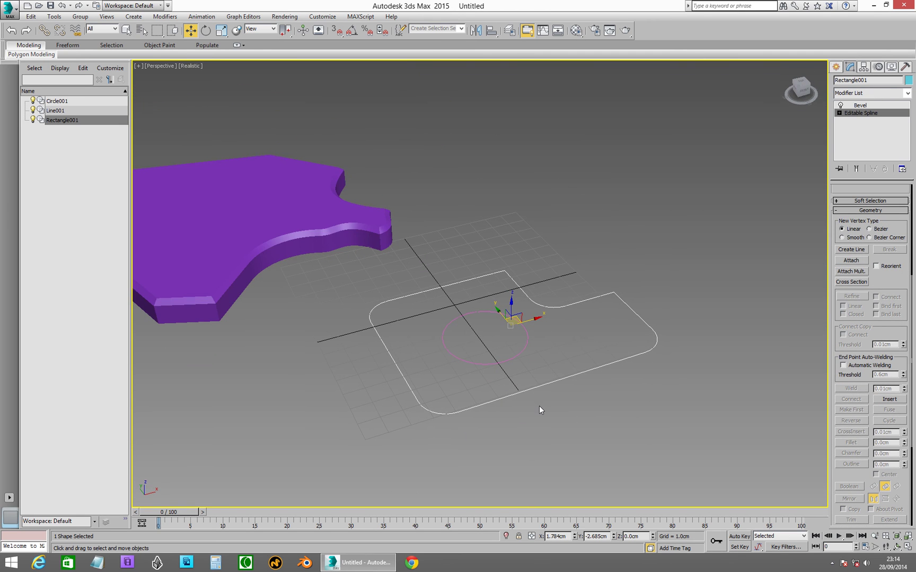
click(856, 169)
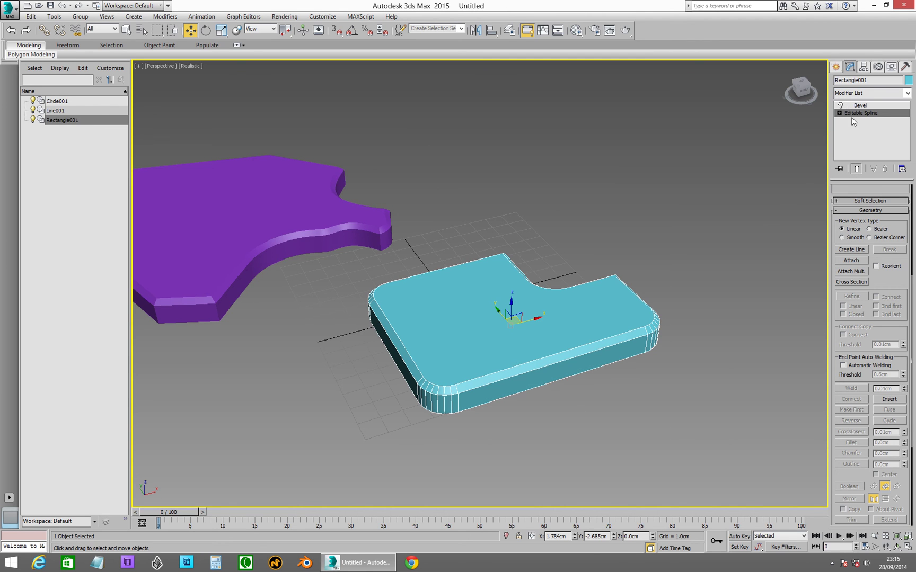
Step: Attach the circle to the plate's editable spline to form a round hole, and return to the shaded Bevel level
click(849, 260)
key(F3)
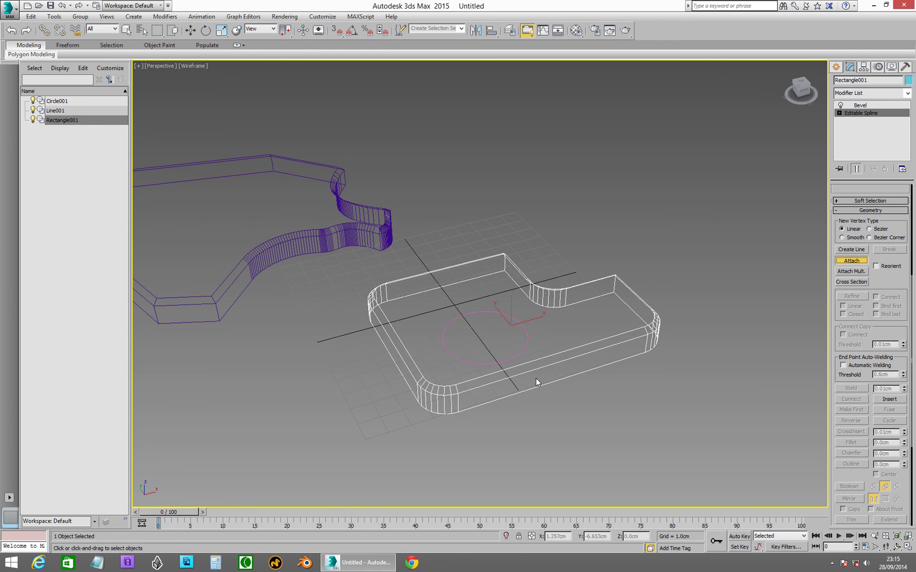
click(484, 363)
click(863, 106)
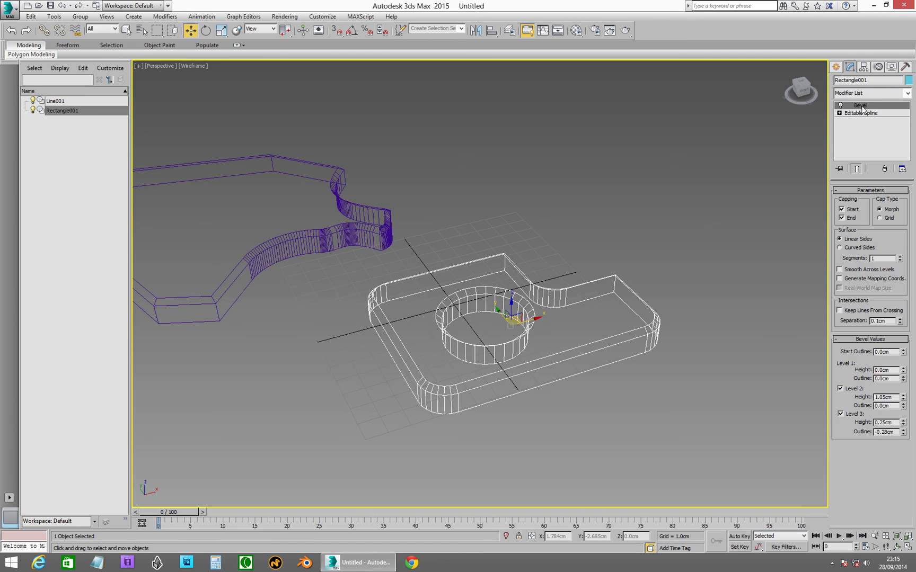
key(F3)
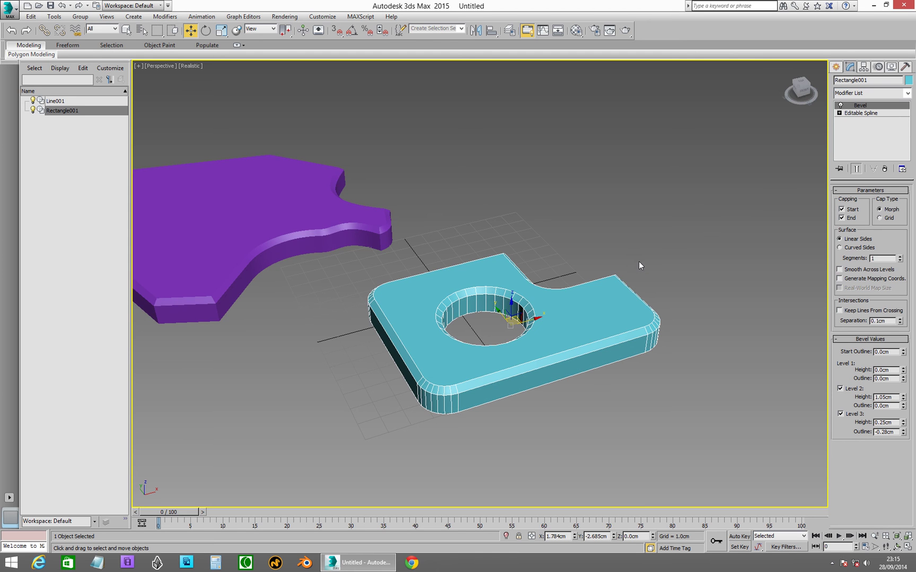
Step: Draw a donut spline with radii about 5.8 and 2.5 cm behind the plates, and an ellipse about 17.7 by 4.8 cm beside it
alt+middle_drag(431, 280, 456, 319)
scroll(456, 319, down, 2)
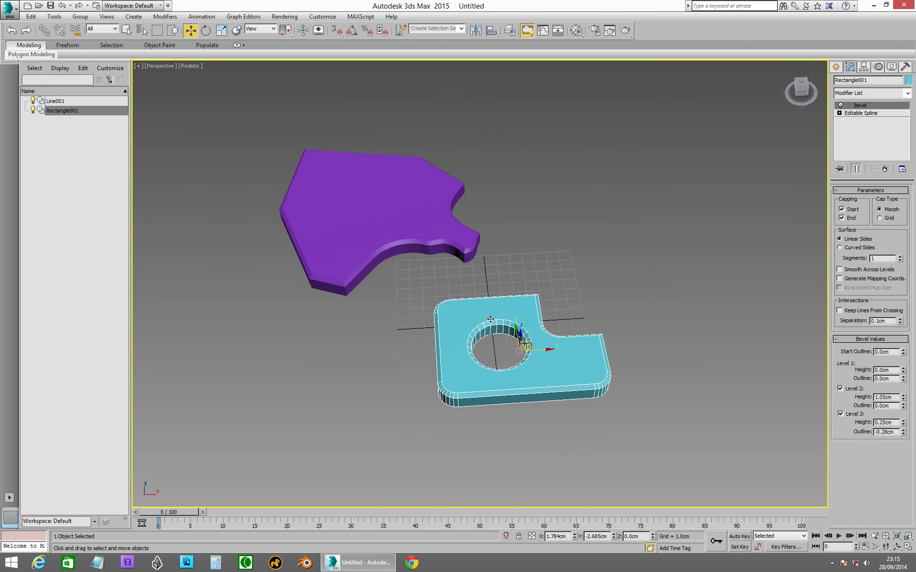
click(836, 67)
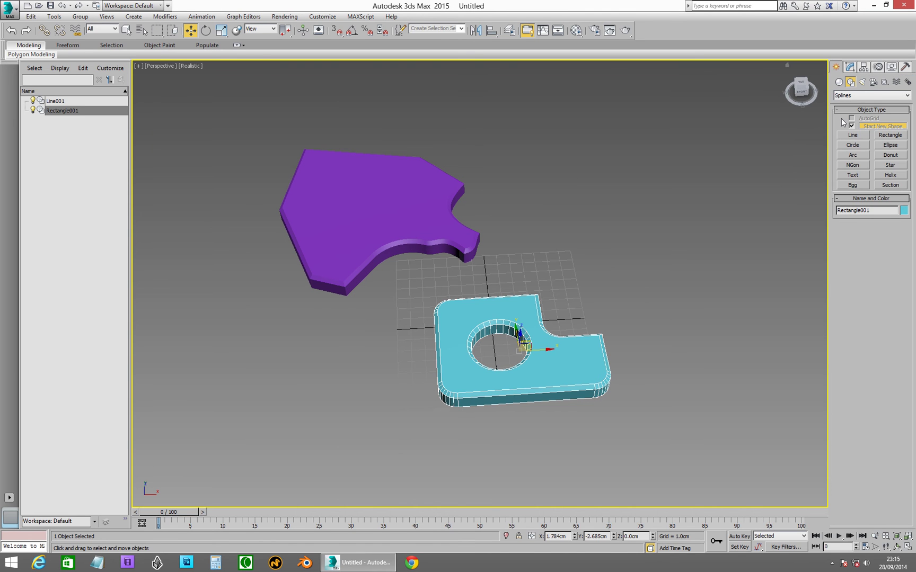
click(886, 155)
drag(582, 202, 643, 228)
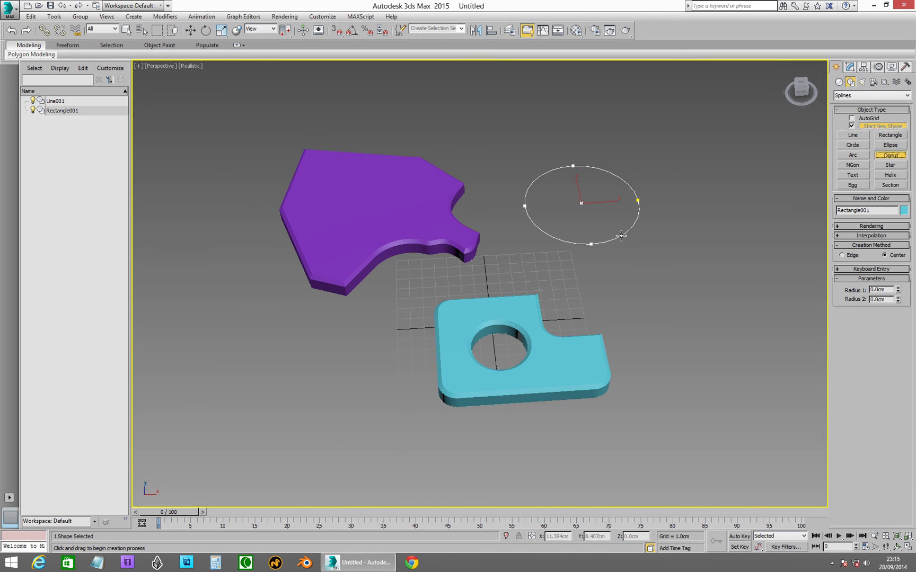
click(606, 217)
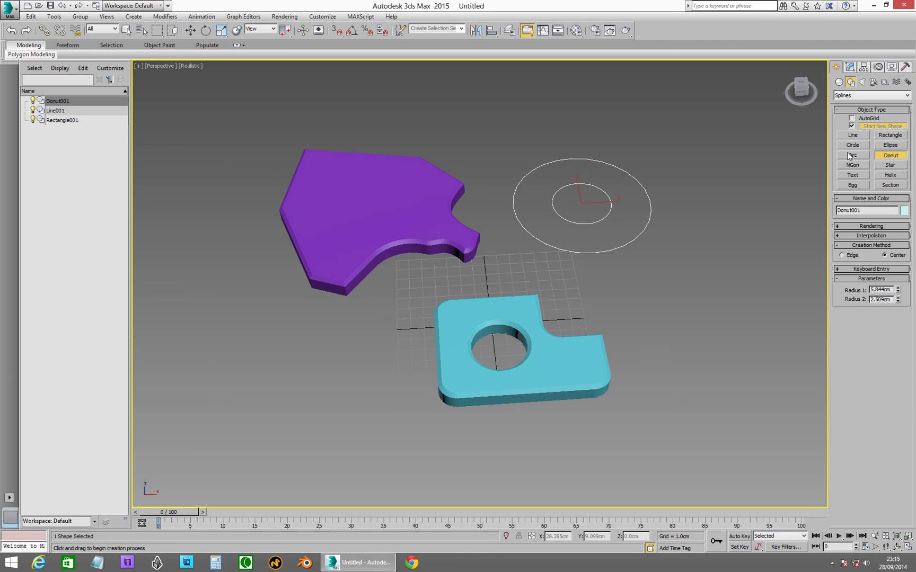
click(879, 144)
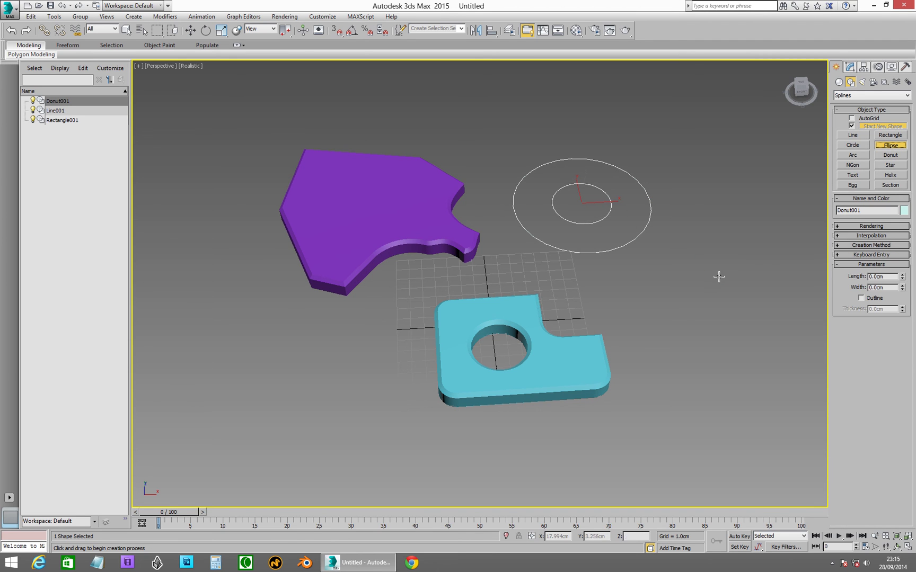
drag(706, 280, 708, 135)
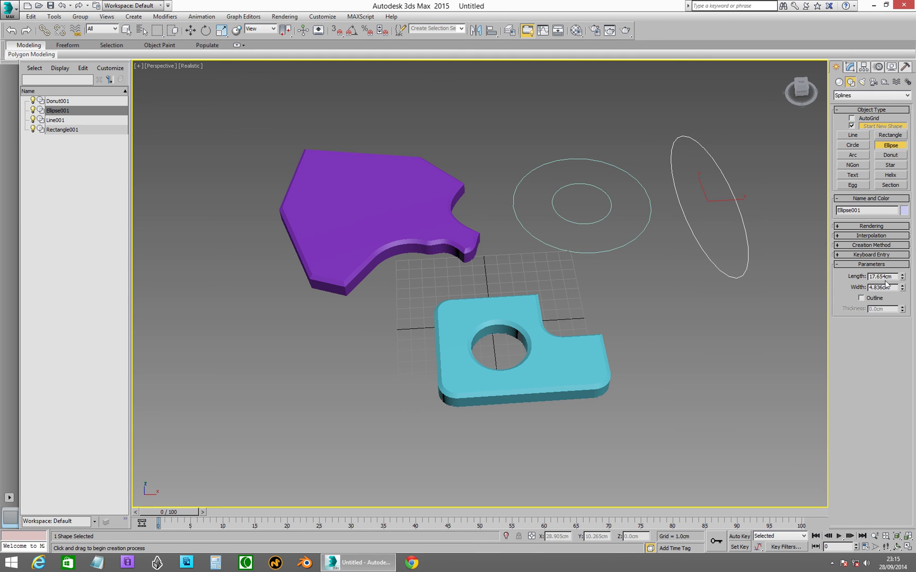
Step: Draw an NGon spline of about 3.7 cm radius beside the holed plate, with 5 sides and a small corner radius
click(851, 165)
drag(302, 363, 336, 392)
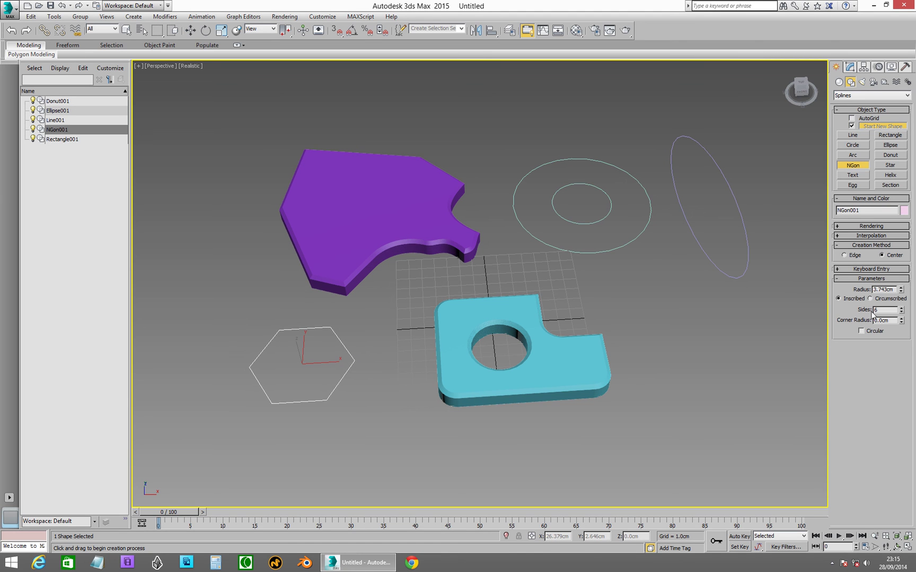
mouse_move(903, 312)
mouse_down()
mouse_move(902, 303)
mouse_move(903, 318)
mouse_up()
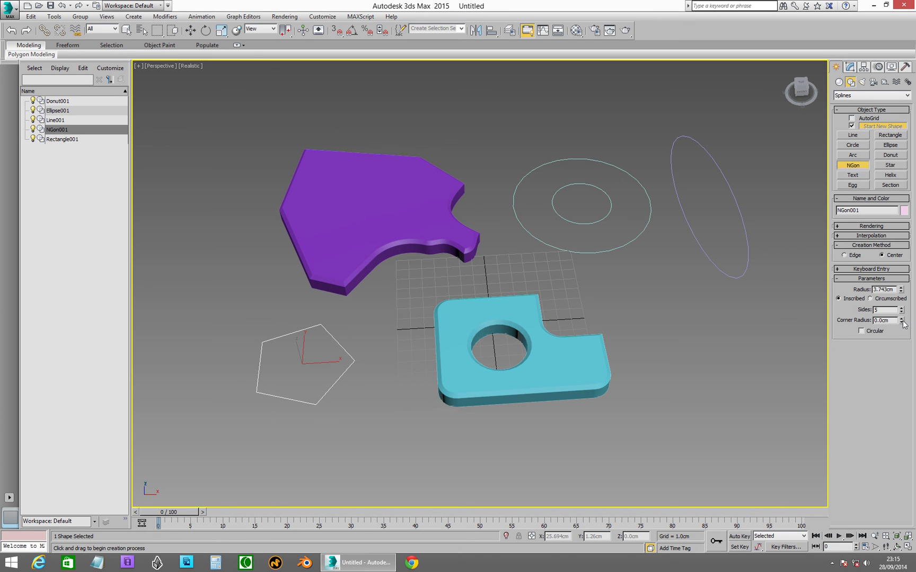
drag(902, 322, 902, 319)
drag(783, 105, 745, 49)
Step: Apply a Bevel modifier to the rounded pentagon
click(850, 67)
click(862, 93)
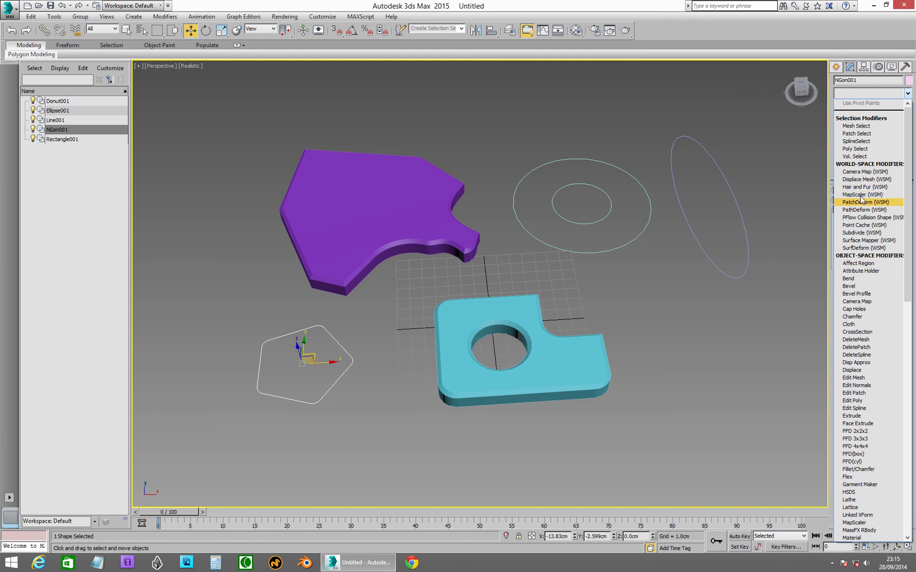
click(849, 286)
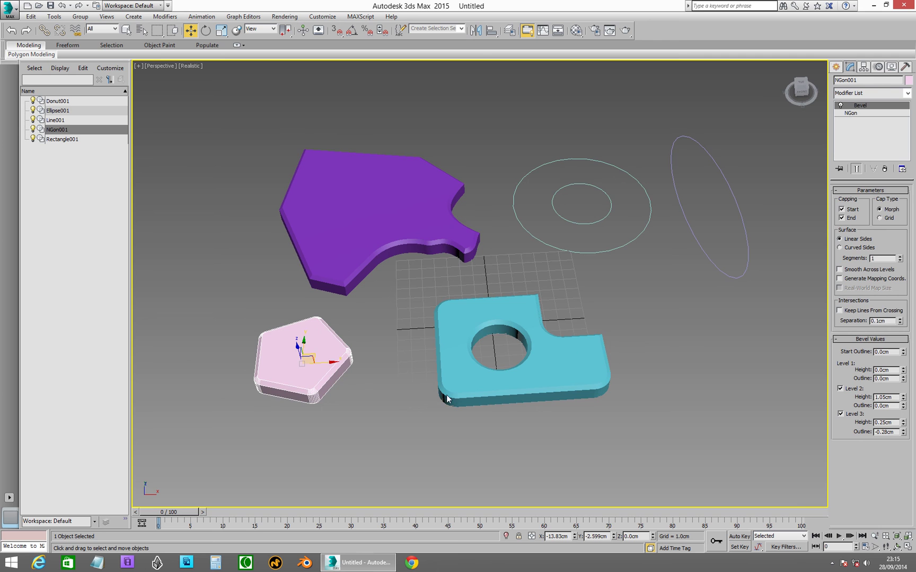
alt+middle_drag(268, 417, 350, 357)
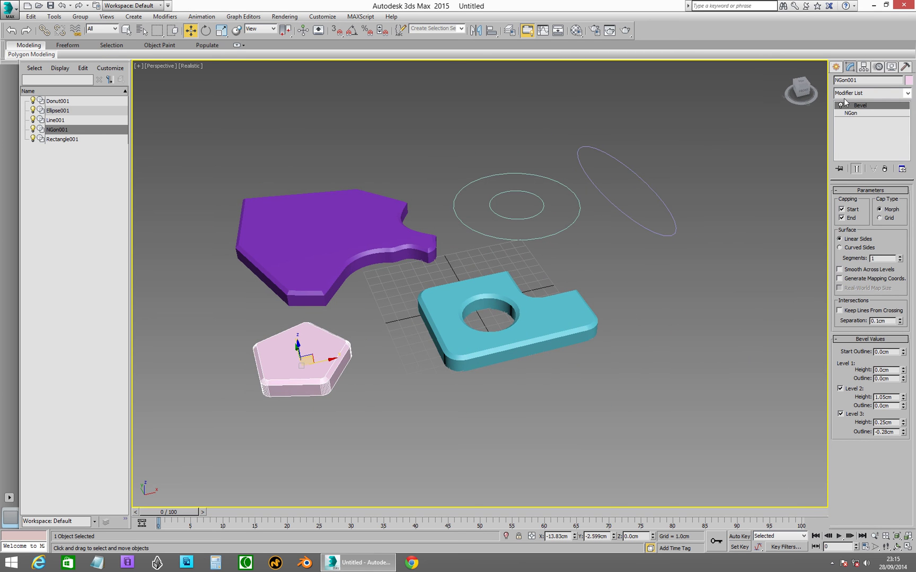
Step: Draw a six-point star spline beside the holed plate, with radii about 5.9 and 4.4 cm
click(833, 68)
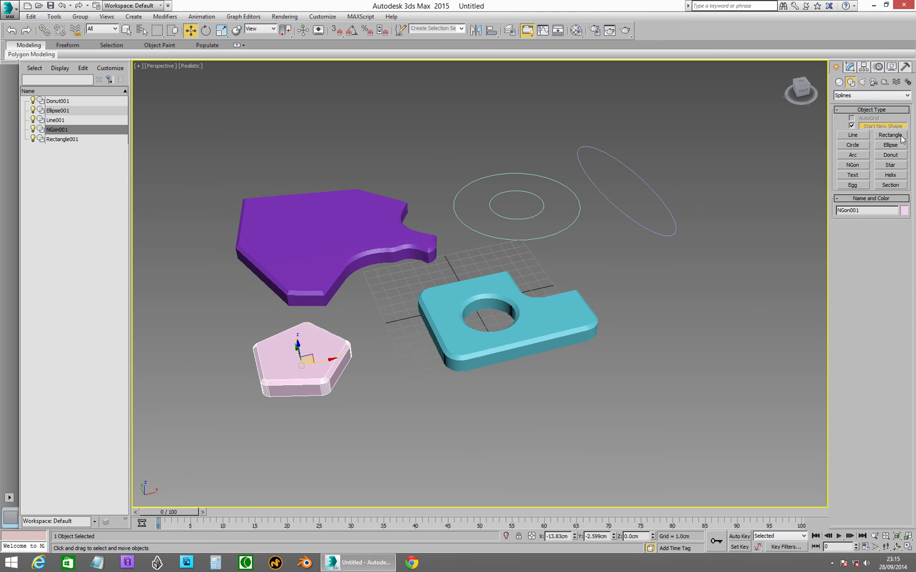
click(891, 165)
drag(684, 297, 759, 302)
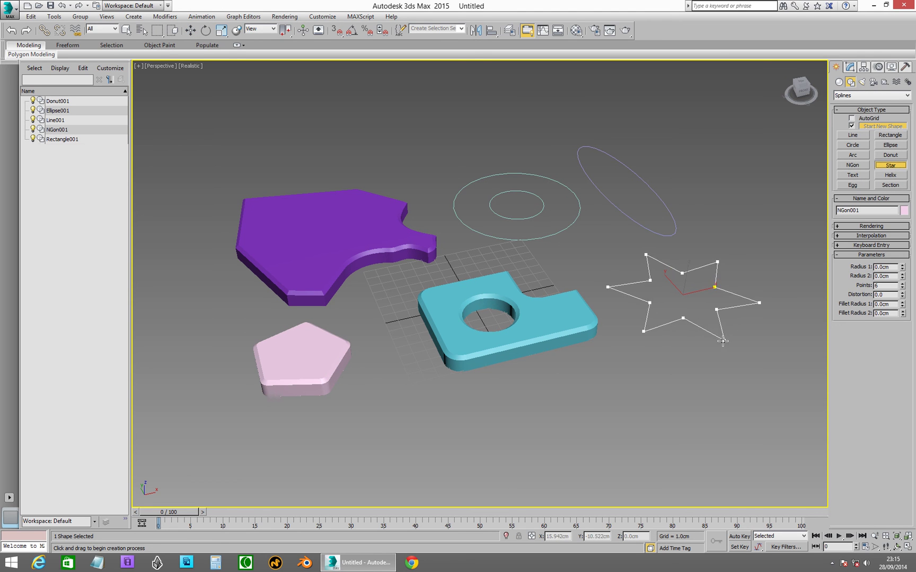
click(708, 321)
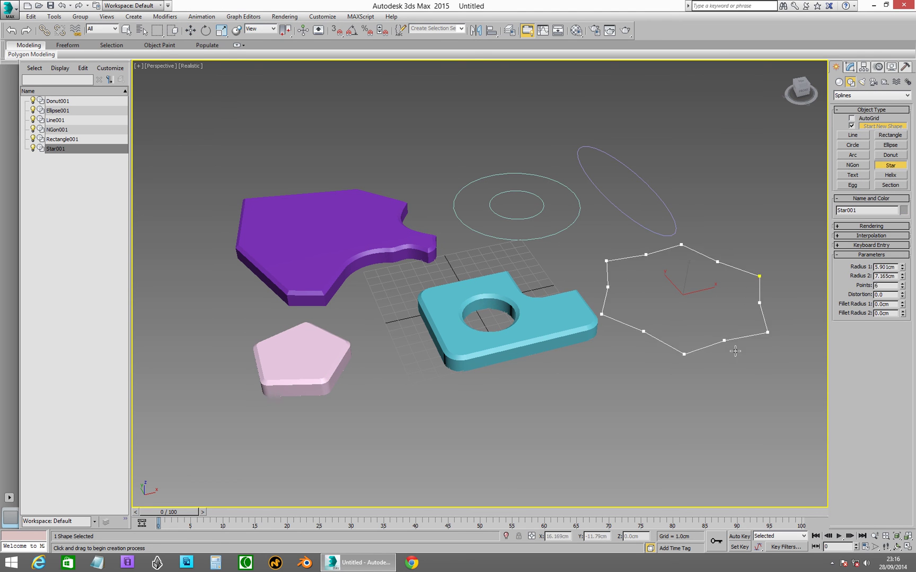
click(713, 329)
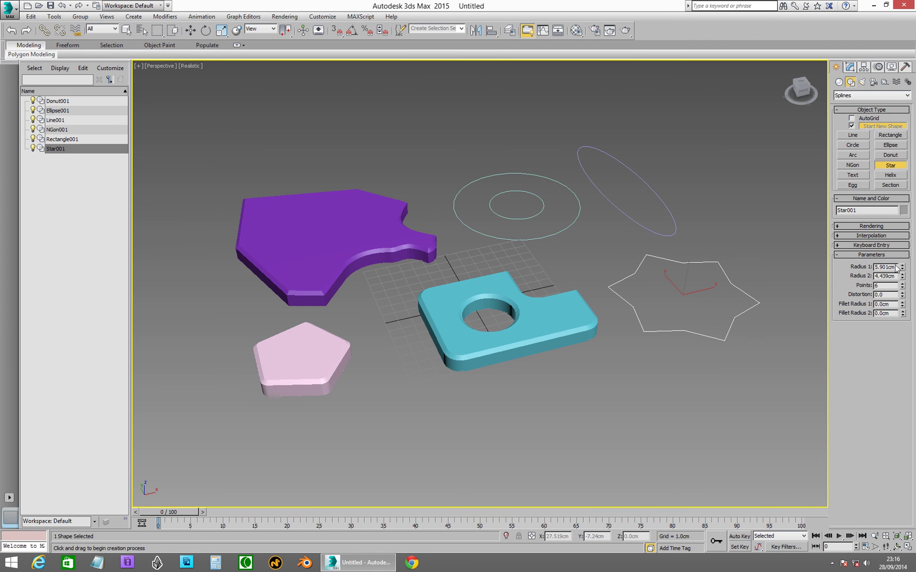
Step: Turn on Auto Key and animate the star's number of points to 9 at frame 35
click(740, 536)
drag(187, 512, 403, 498)
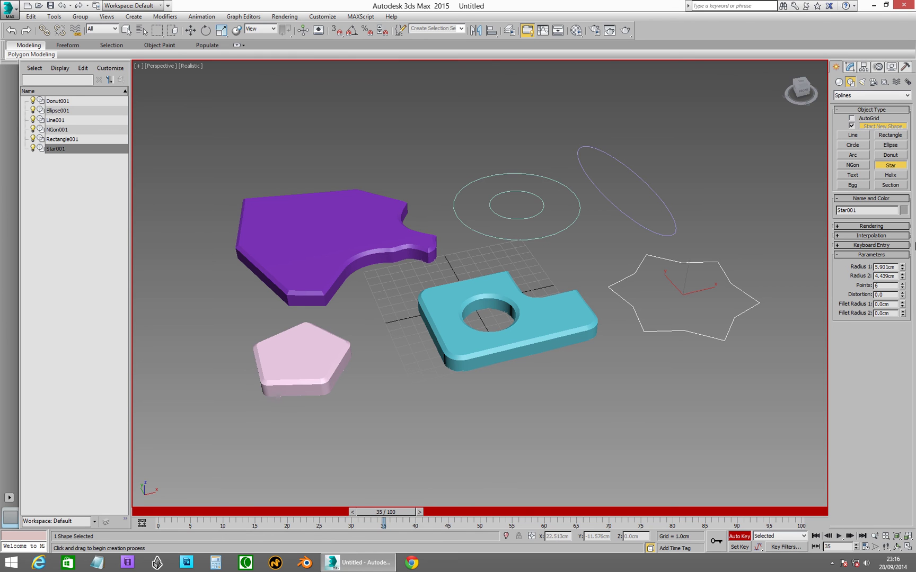
click(902, 288)
click(902, 288)
click(903, 288)
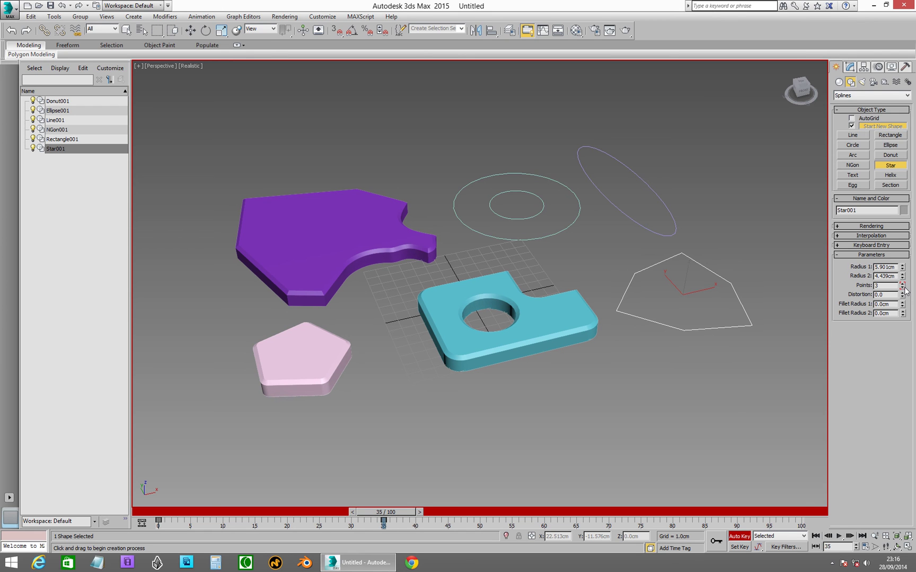
click(903, 284)
click(903, 283)
click(903, 284)
click(902, 283)
click(902, 283)
click(902, 284)
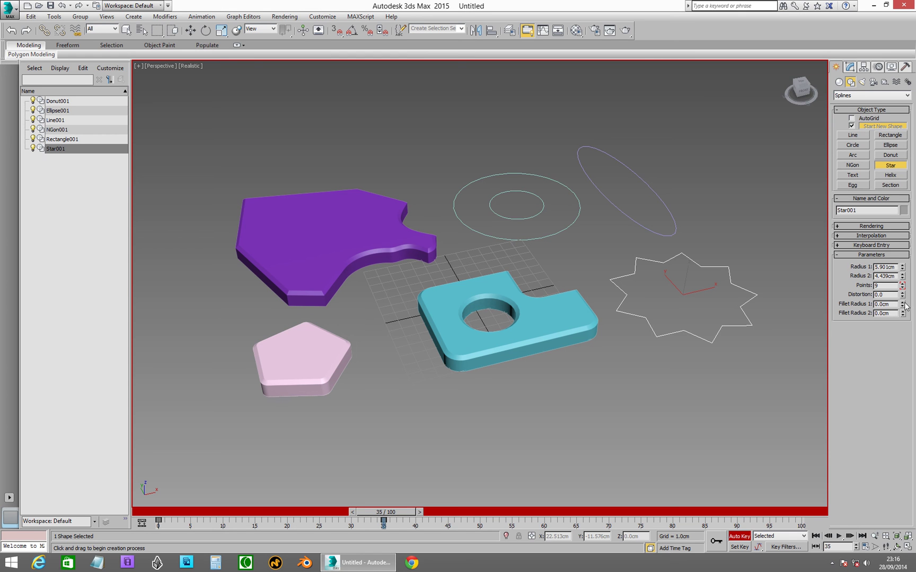
Step: Animate the star's Fillet Radius 1 to about 0.48 cm, then return to frame 0 and turn off Auto Key
drag(903, 305, 904, 276)
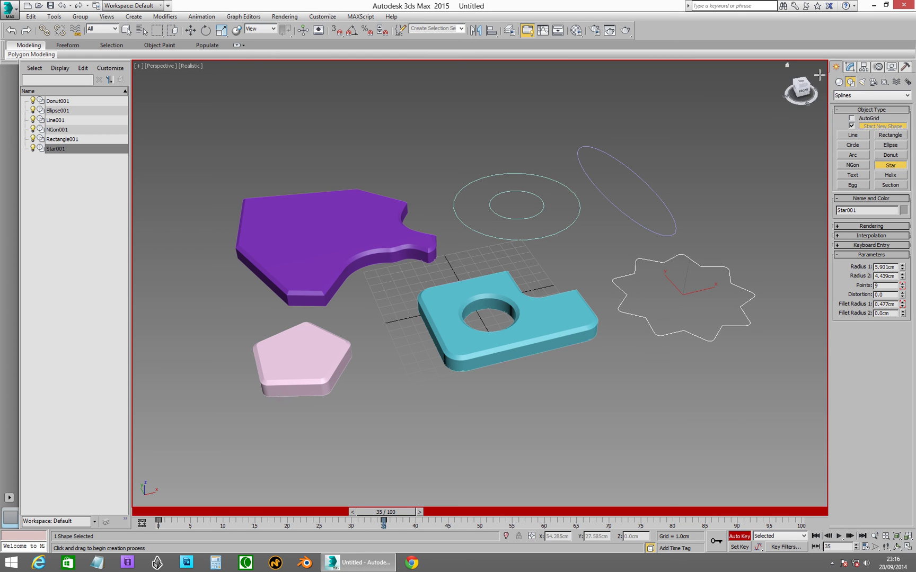
click(398, 515)
drag(398, 515, 131, 550)
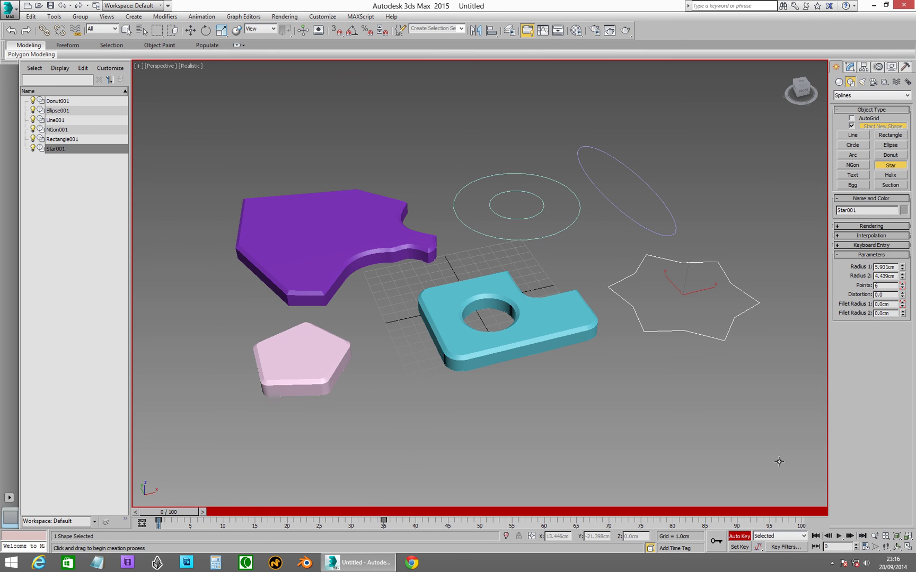
click(737, 537)
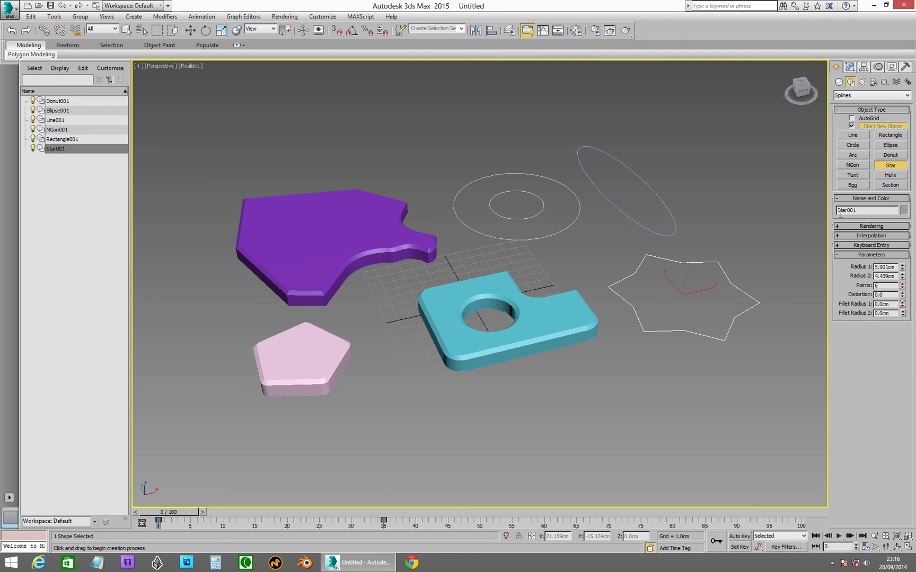
Step: Apply a Bevel modifier to the animated star and scrub the timeline to frame 17 to preview the shape change
click(849, 67)
click(852, 94)
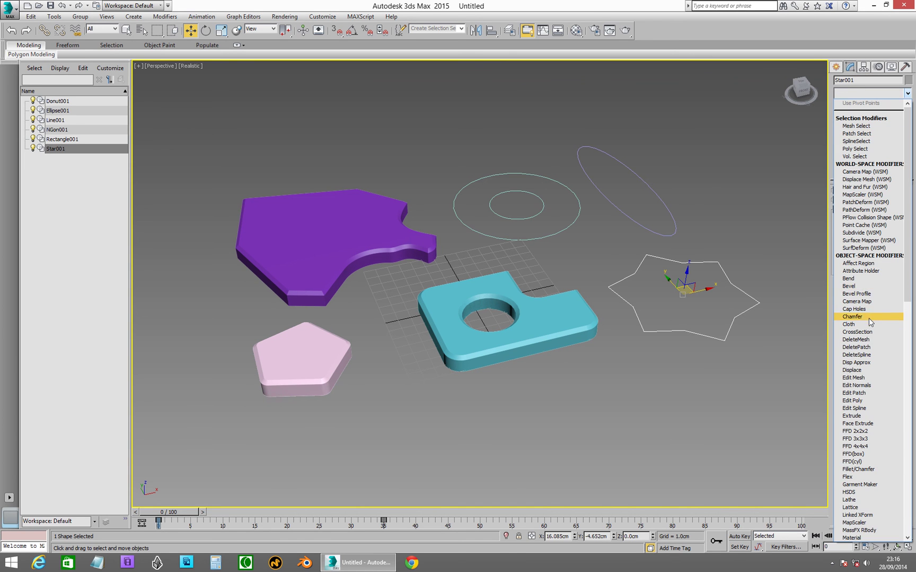
click(857, 291)
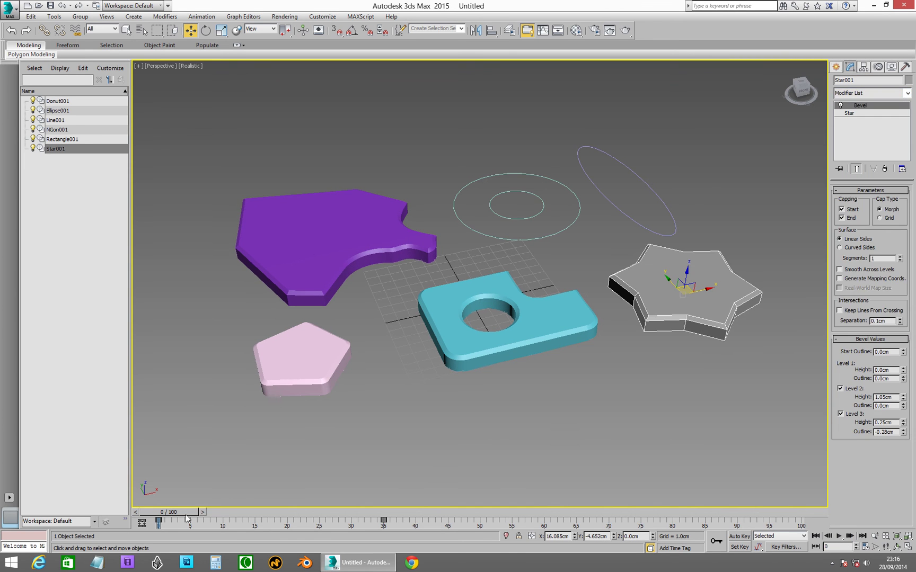
drag(185, 515, 284, 494)
key(w)
middle_drag(469, 371, 436, 392)
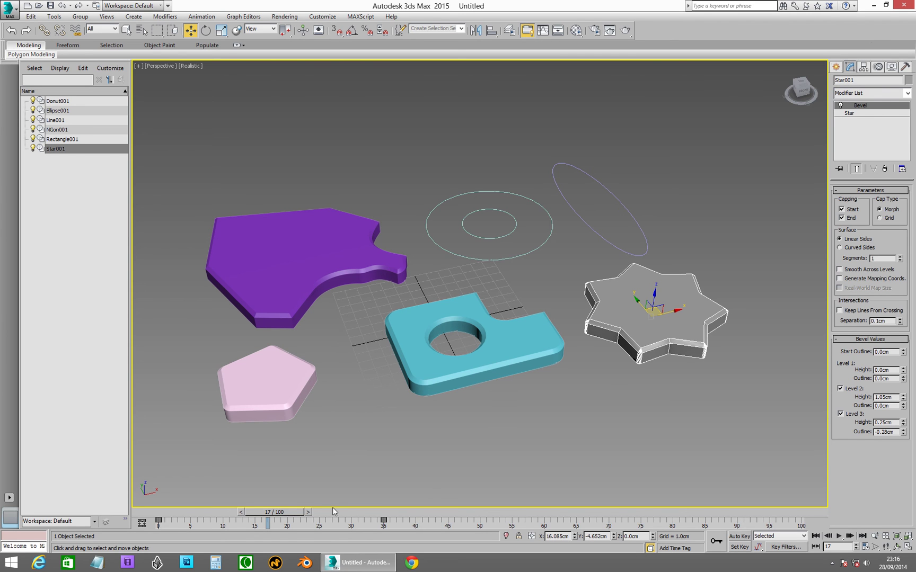
click(873, 5)
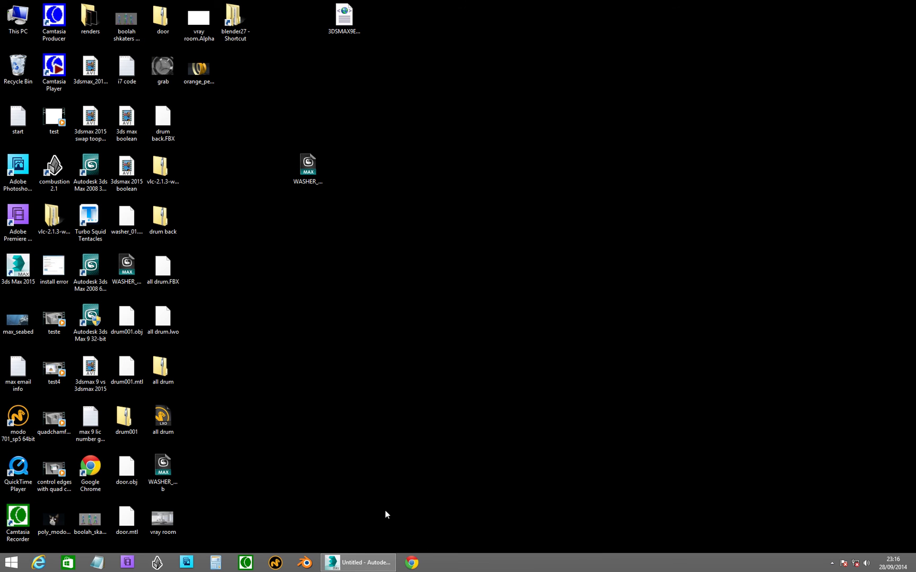
click(246, 564)
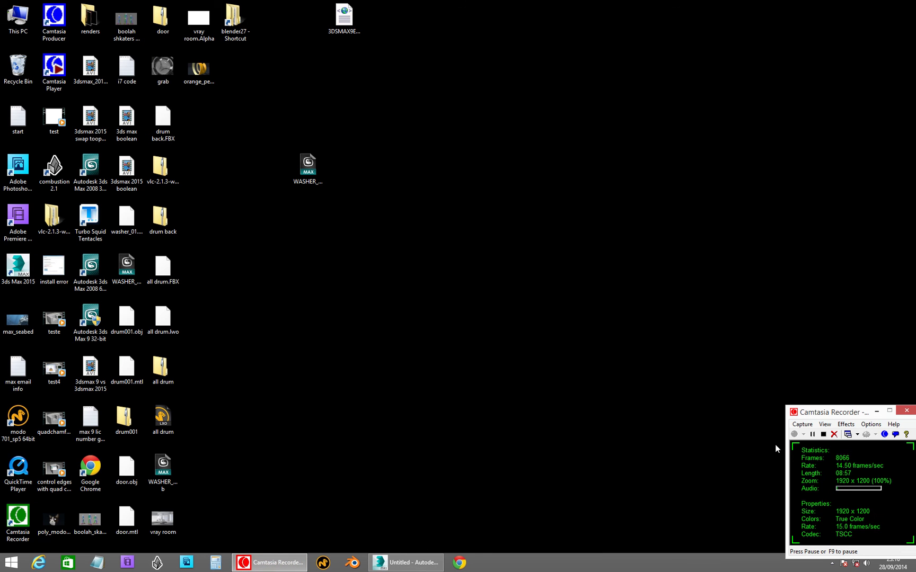